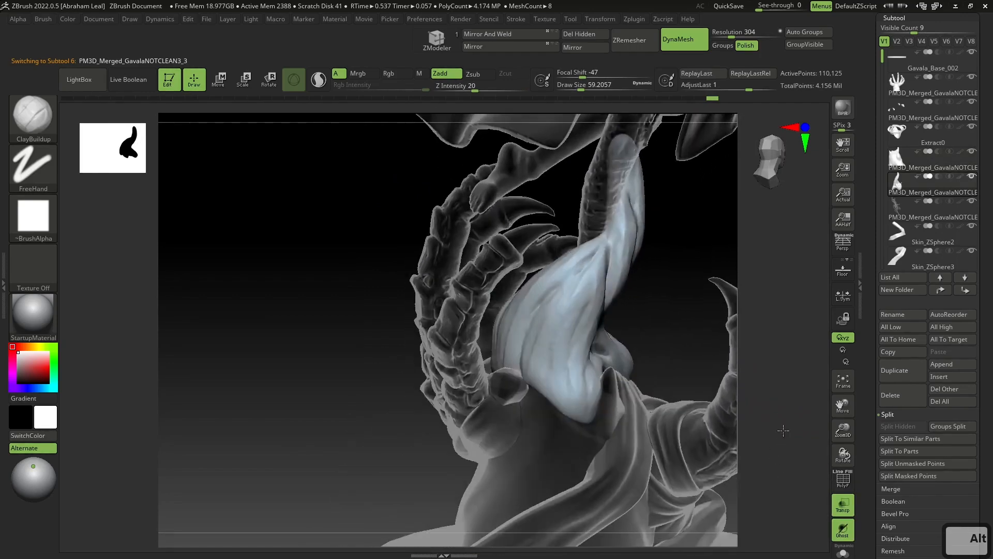
- Turn off transparency, select the lower flame subtool wrapped around the hand's wrist, and isolate it
drag(637, 362, 542, 405)
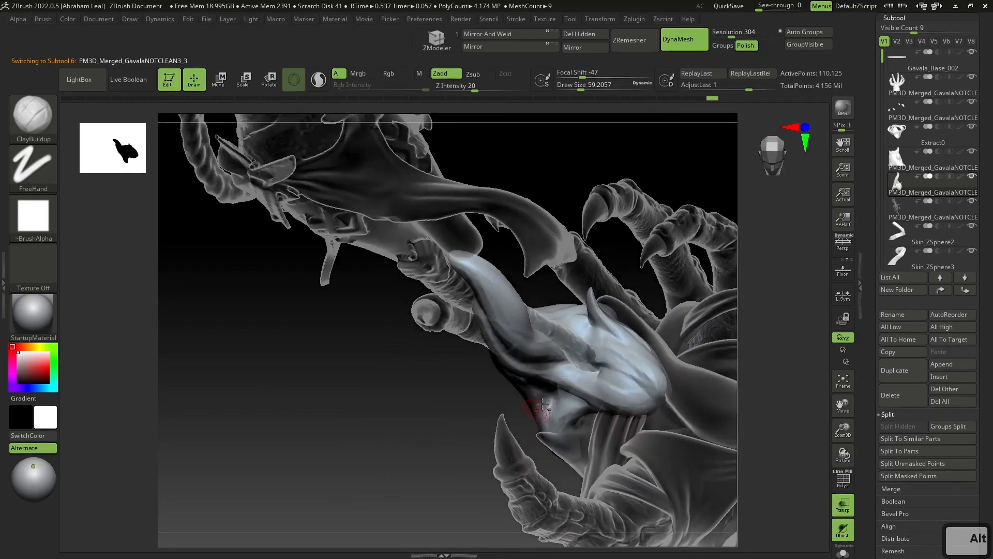
drag(711, 396, 700, 290)
drag(785, 308, 807, 413)
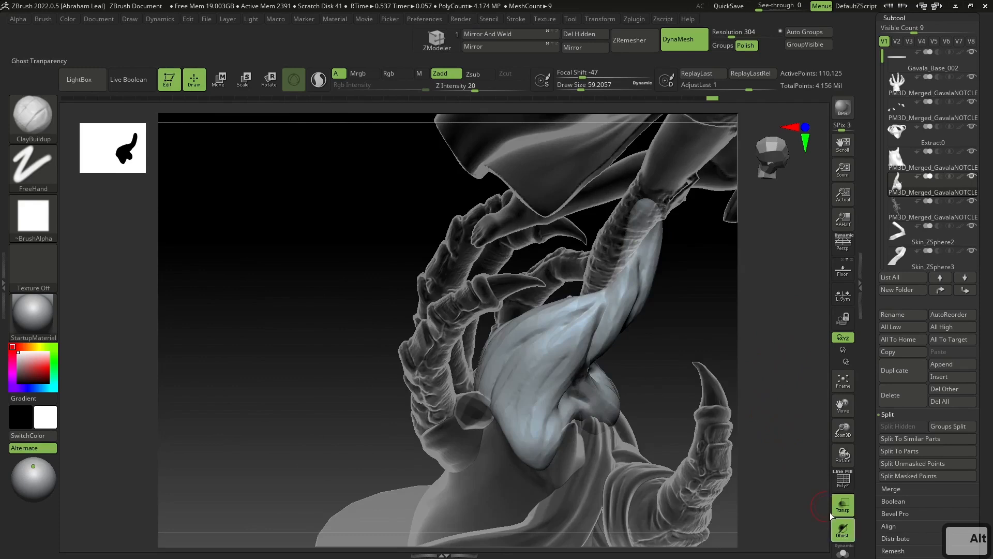
click(842, 502)
mouse_move(797, 414)
mouse_down()
mouse_move(676, 381)
mouse_move(695, 351)
mouse_up()
alt+click(660, 468)
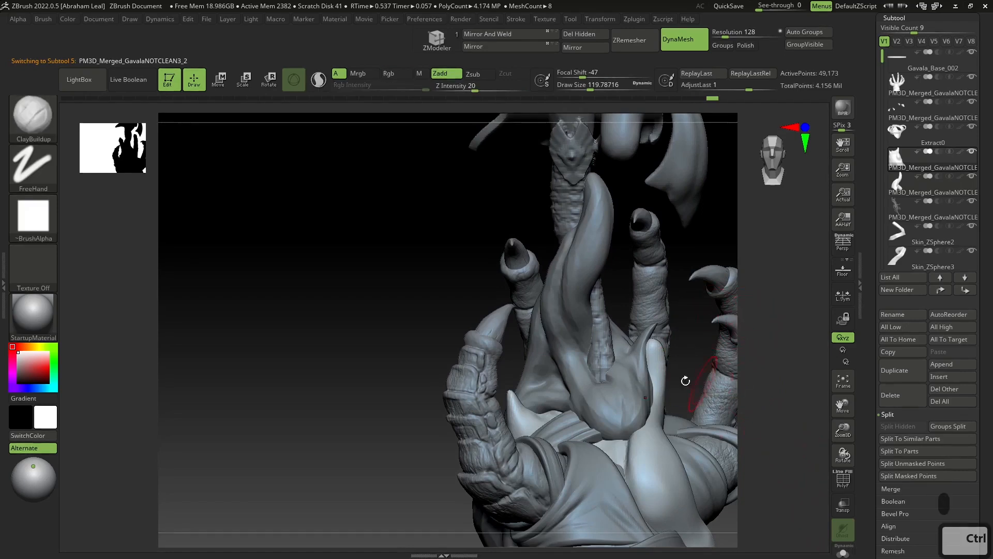
click(843, 551)
drag(802, 497, 656, 430)
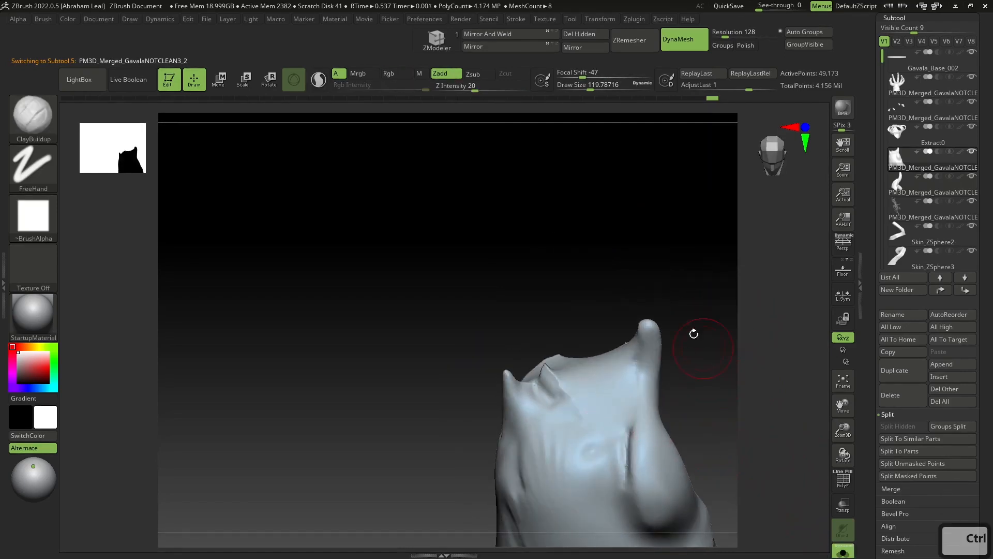
- Swell the top of the isolated lower flame with the Inflate brush and show the other subtools again
key(b)
key(i)
key(n)
mouse_move(543, 391)
mouse_down()
mouse_move(600, 381)
mouse_move(599, 405)
mouse_move(571, 397)
mouse_move(705, 395)
mouse_move(594, 383)
mouse_move(616, 359)
mouse_up()
click(842, 551)
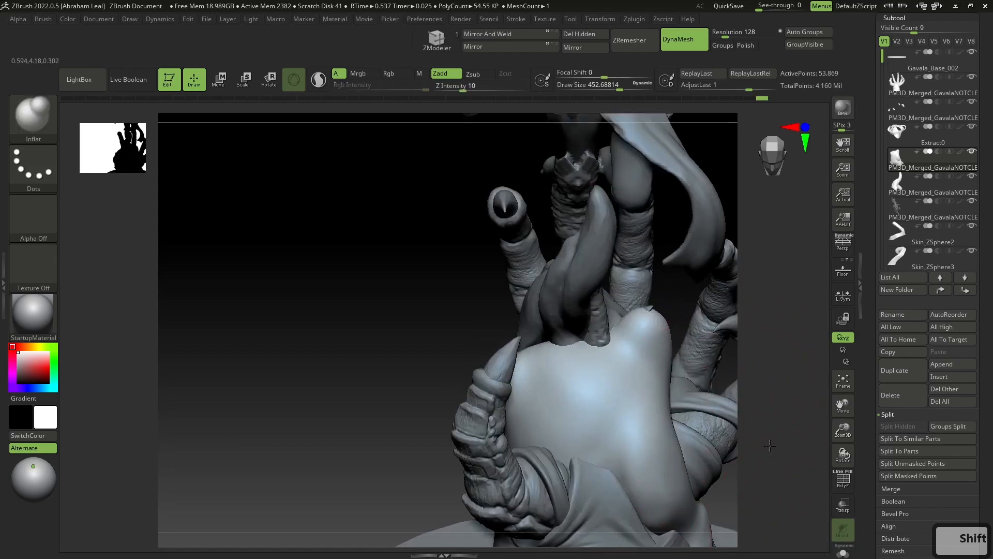
- Undo the excessive inflate strokes on the lower flame
drag(772, 444, 765, 384)
key(ctrl+z)
key(ctrl+z)
key(ctrl+z)
key(ctrl+z)
key(ctrl+z)
key(ctrl+z)
key(ctrl+z)
key(ctrl+z)
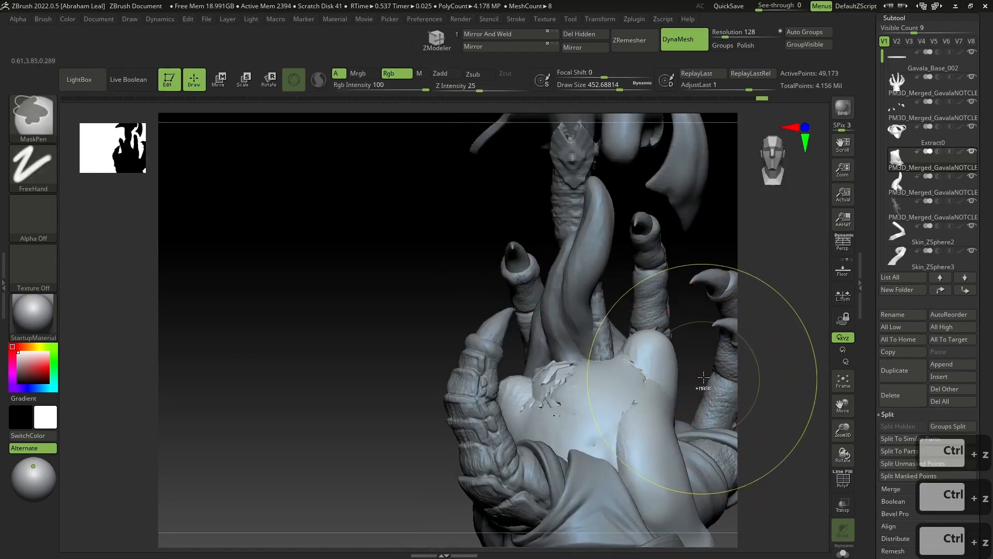
key(ctrl+z)
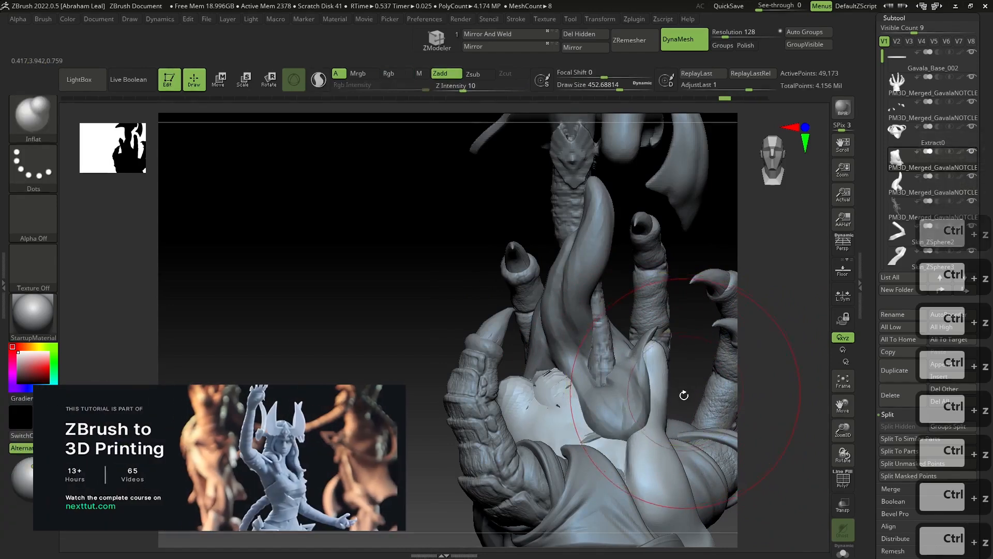
- Smooth the lobes at the top of the lower flame and flatten its surface with the TrimDynamic brush
mouse_move(673, 391)
mouse_down()
mouse_move(702, 388)
mouse_move(569, 289)
mouse_up()
key(shift)
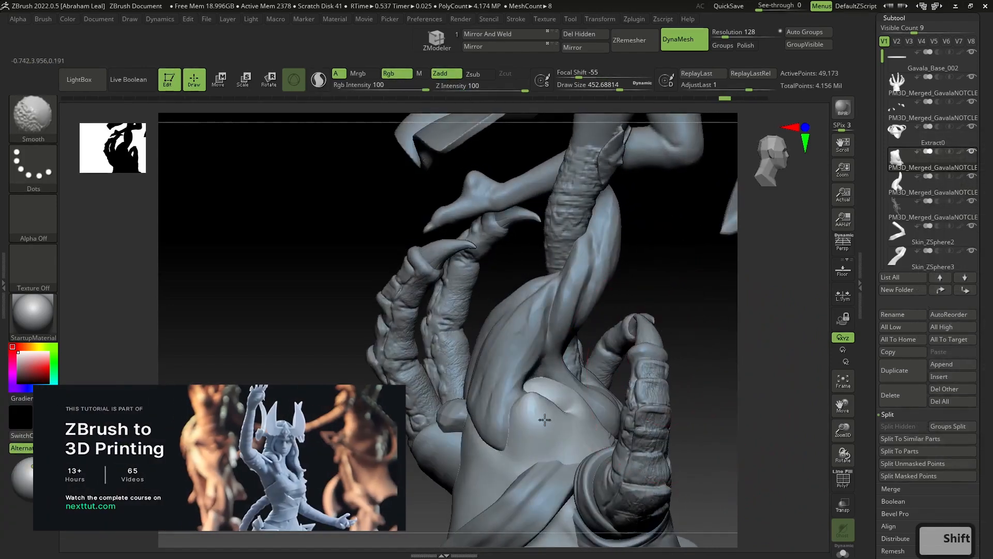
shift+drag(627, 395, 537, 418)
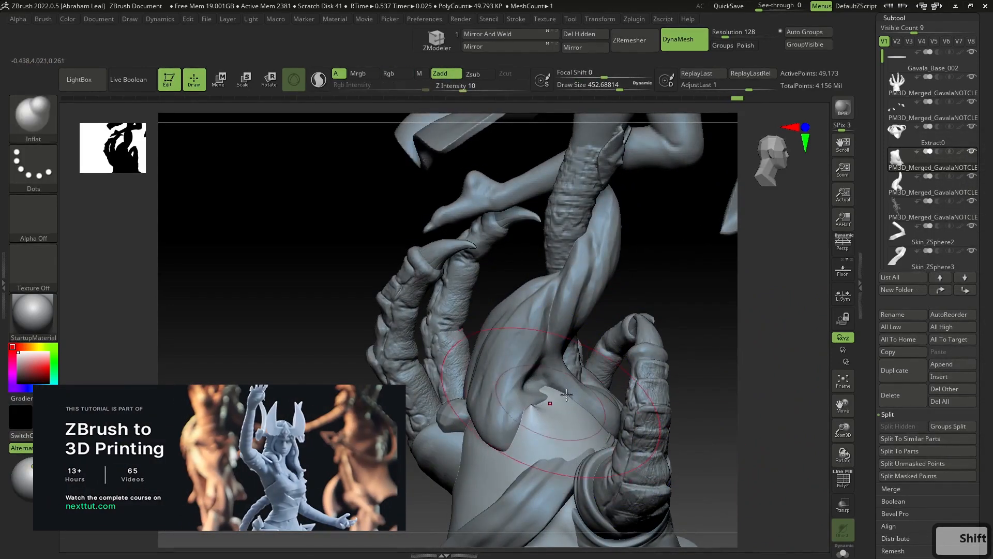
key(b)
key(t)
key(d)
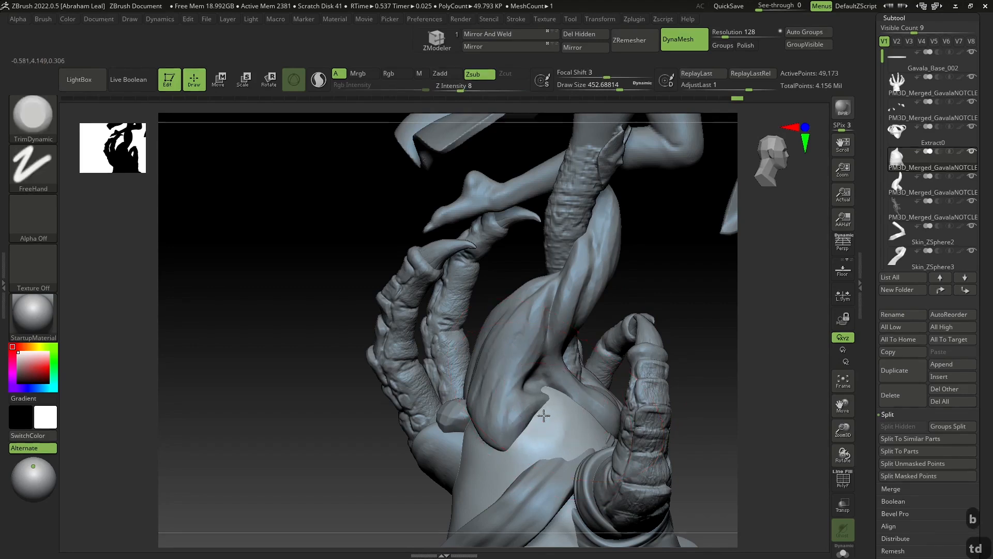
mouse_move(694, 372)
mouse_down()
mouse_move(672, 357)
mouse_move(631, 418)
mouse_move(688, 343)
mouse_move(687, 387)
mouse_move(709, 379)
mouse_move(711, 325)
mouse_move(658, 363)
mouse_up()
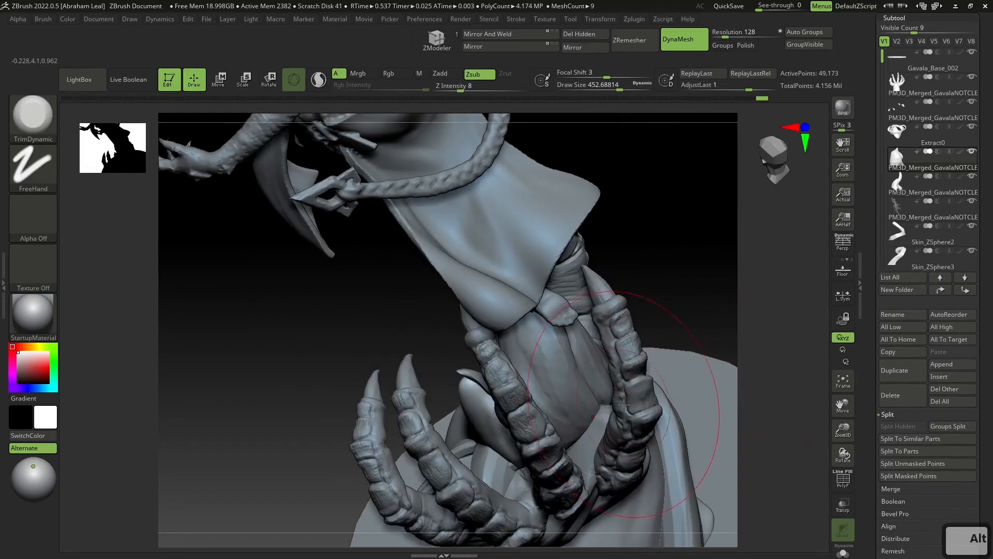
- Try ClayBuildup strokes on the lower flame's tongue between the bandaged fingers, using a draw size of about 108
key(b)
key(c)
key(b)
right_click(625, 378)
mouse_move(708, 331)
mouse_down()
mouse_move(716, 474)
mouse_move(757, 453)
mouse_up()
key(b)
key(c)
key(b)
key(space)
drag(663, 356, 641, 355)
key(space)
drag(584, 385, 570, 378)
key(space)
key(ctrl+z)
key(ctrl+z)
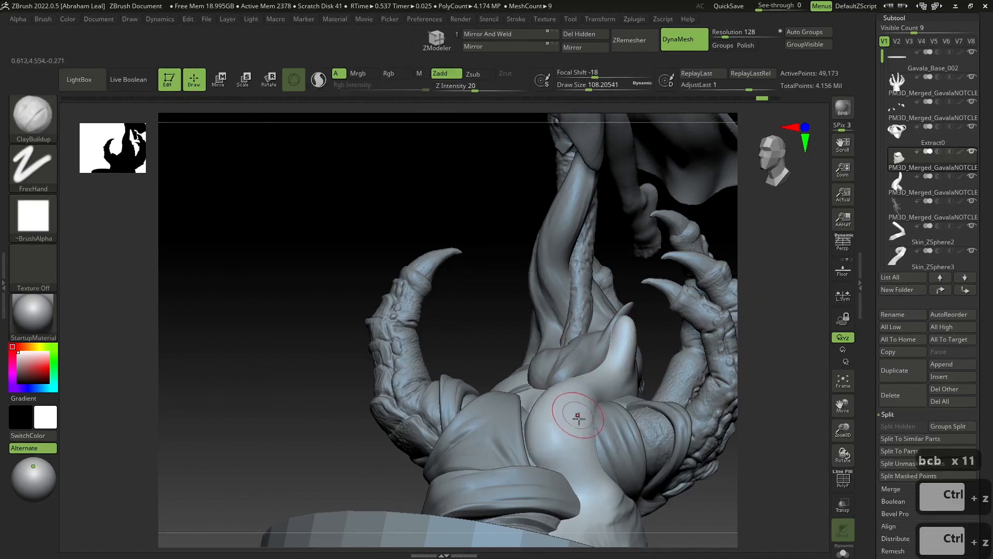
key(super)
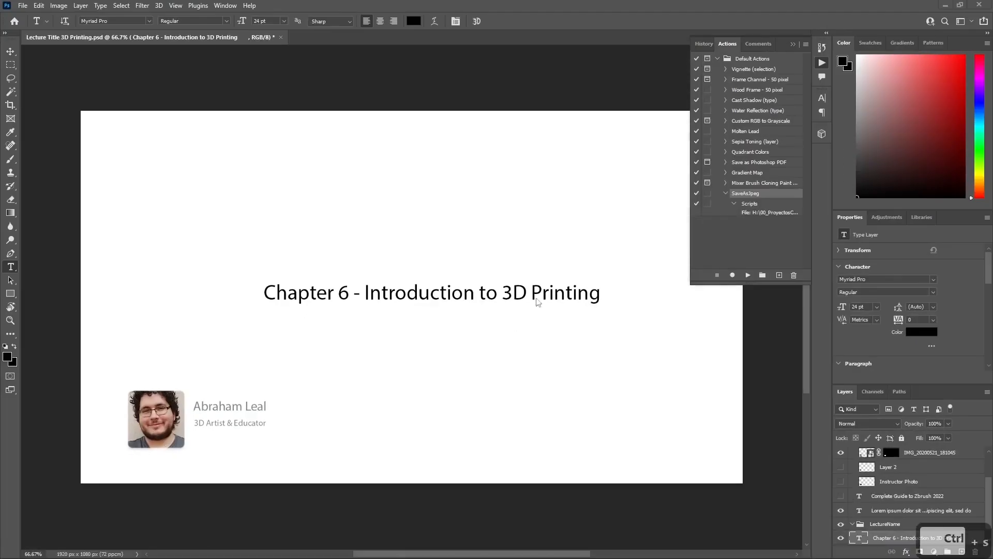
key(ctrl+s)
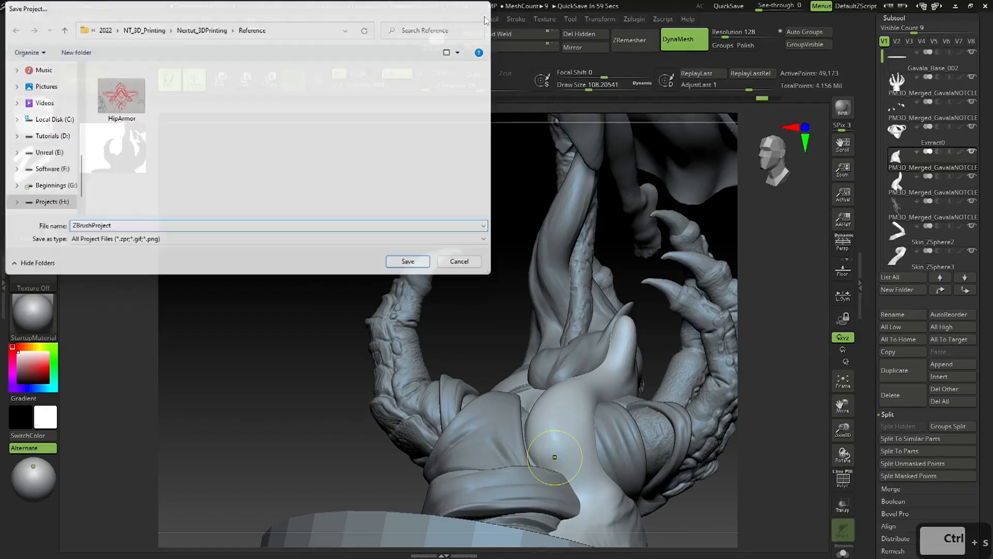
key(Escape)
key(super)
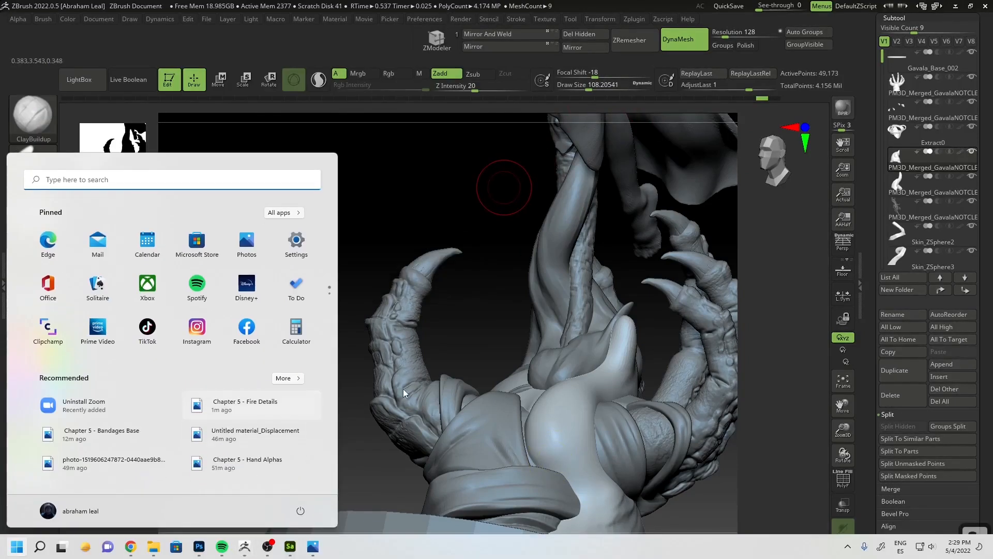
key(Escape)
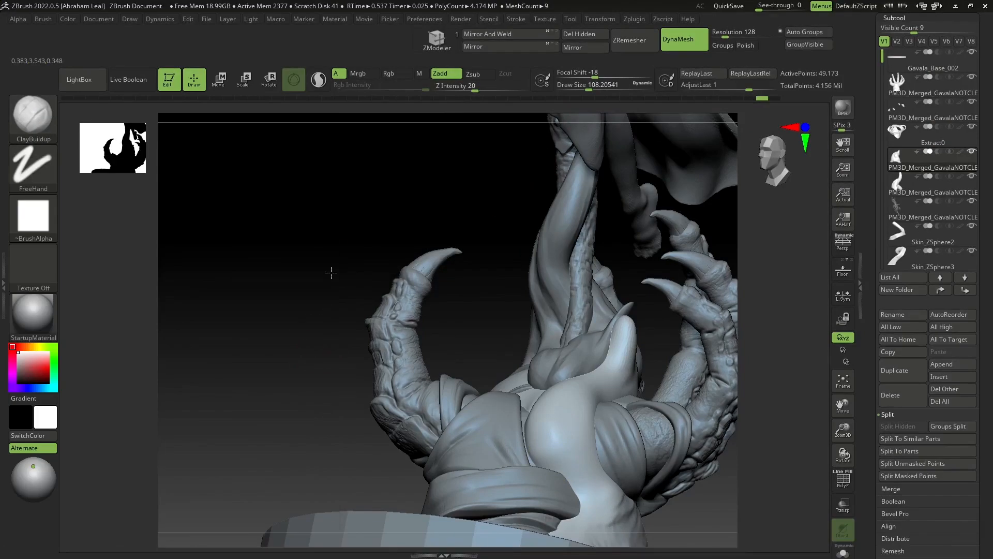
key(alt+Tab)
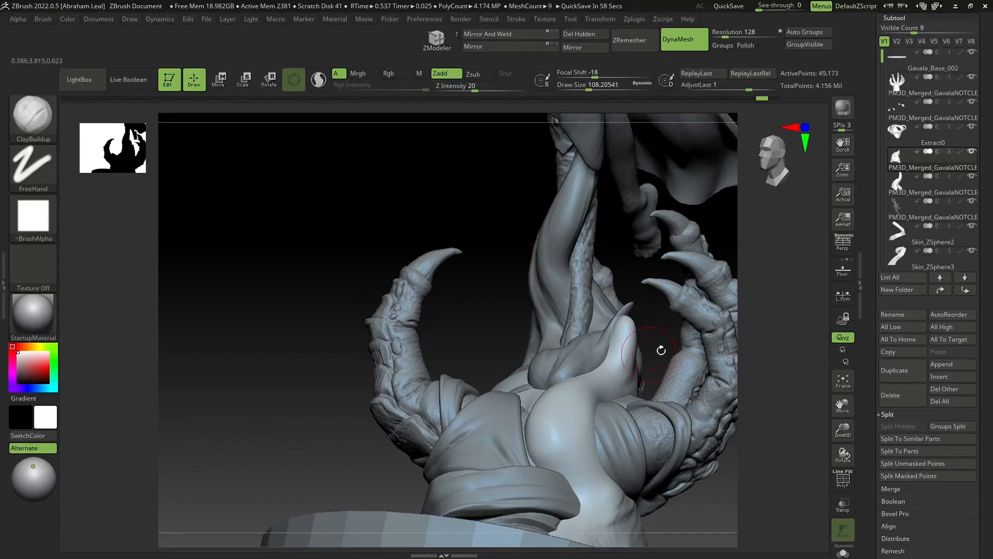
- Build up flame streaks from the tongue's tip down its curve with ClayBuildup at a draw size of about 83
key(b)
key(c)
key(b)
key(space)
mouse_move(622, 350)
mouse_down()
mouse_move(594, 358)
mouse_move(605, 355)
mouse_move(592, 376)
mouse_up()
key(space)
drag(625, 322, 595, 357)
drag(564, 474, 550, 406)
key(alt)
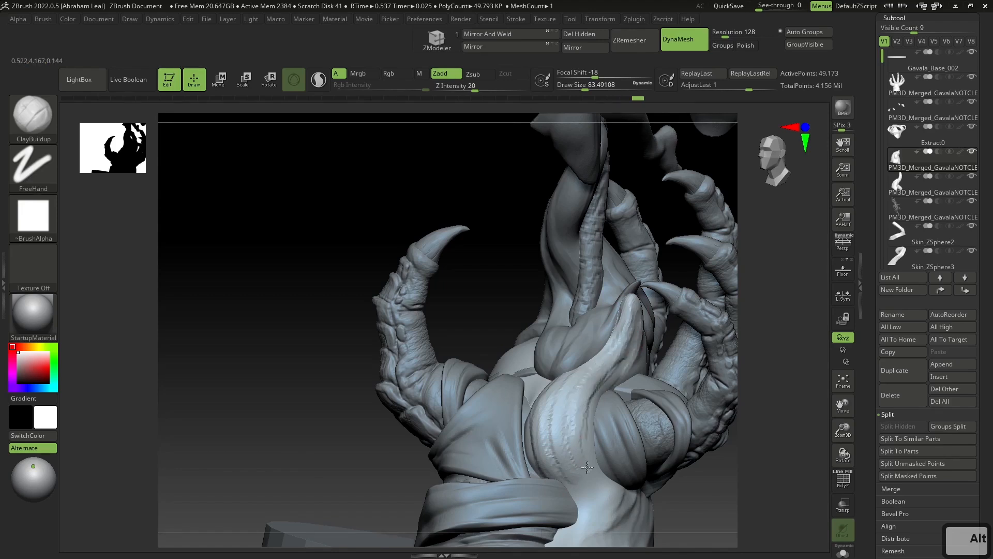
- Extend the ClayBuildup streaks in a winding strand from the tongue's bulge down to the round base
alt+drag(706, 497, 688, 422)
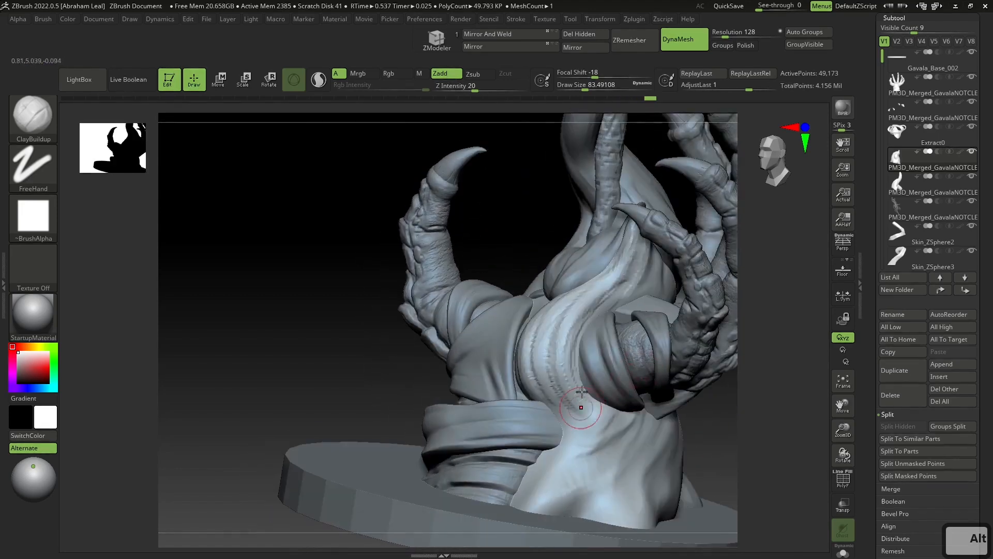
drag(576, 475, 547, 386)
drag(566, 441, 541, 463)
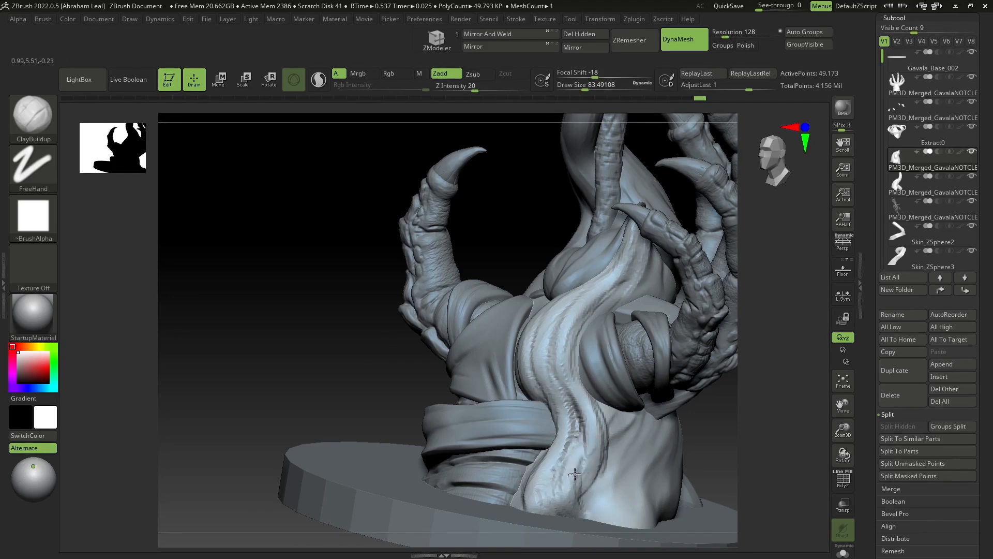
drag(776, 458, 622, 412)
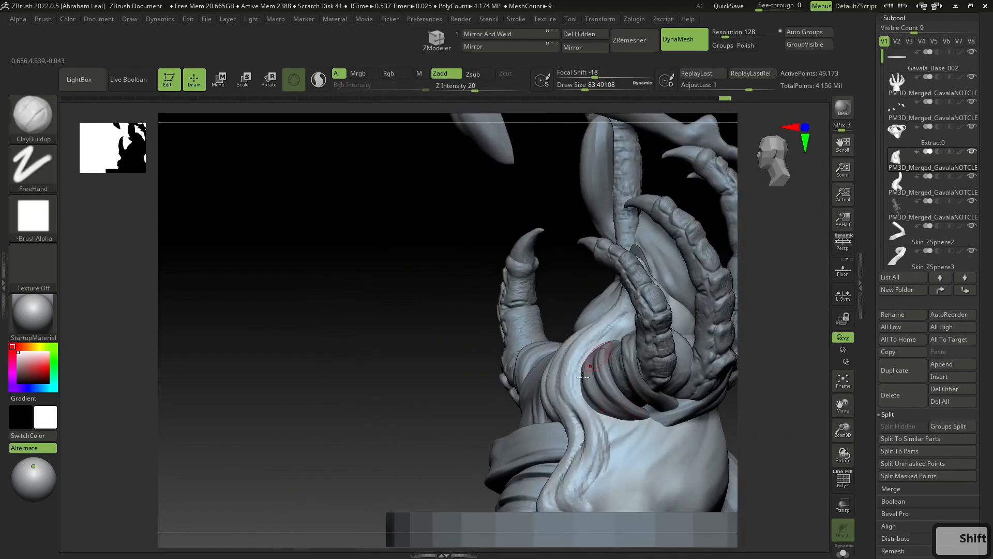
- Push the lower part of the flame strand inward beside the wrist bandages with the Move brush at a draw size of about 372
mouse_move(746, 421)
mouse_down()
mouse_move(747, 406)
mouse_move(790, 404)
mouse_move(656, 367)
mouse_move(622, 380)
mouse_move(632, 381)
mouse_up()
key(b)
key(m)
key(v)
key(space)
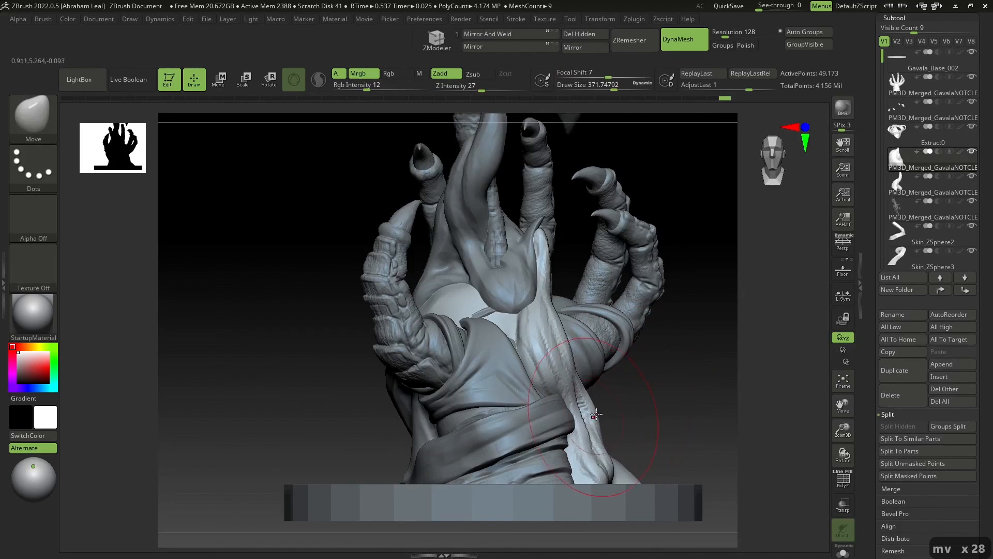
drag(574, 422, 577, 414)
drag(667, 396, 579, 416)
drag(580, 417, 584, 414)
shift+drag(489, 377, 593, 395)
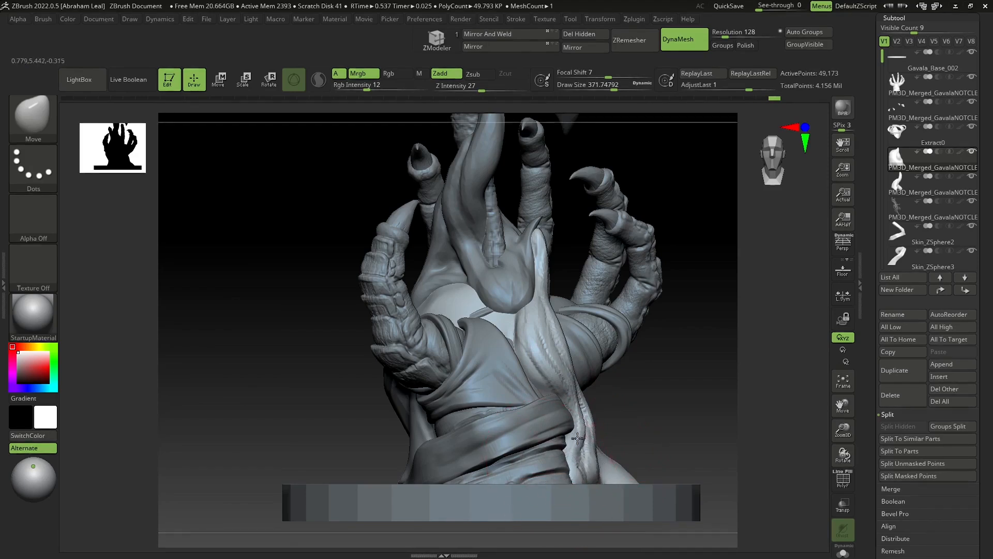
- Bend the strand's lower part outward at a draw size of about 286, and adjust its upper curve at about 393
key(space)
click(592, 378)
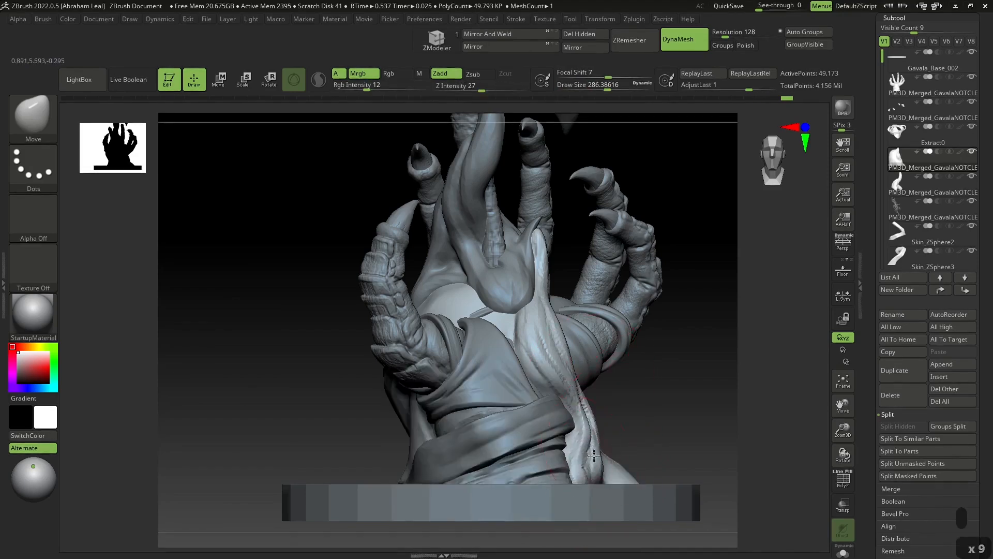
drag(595, 407, 605, 397)
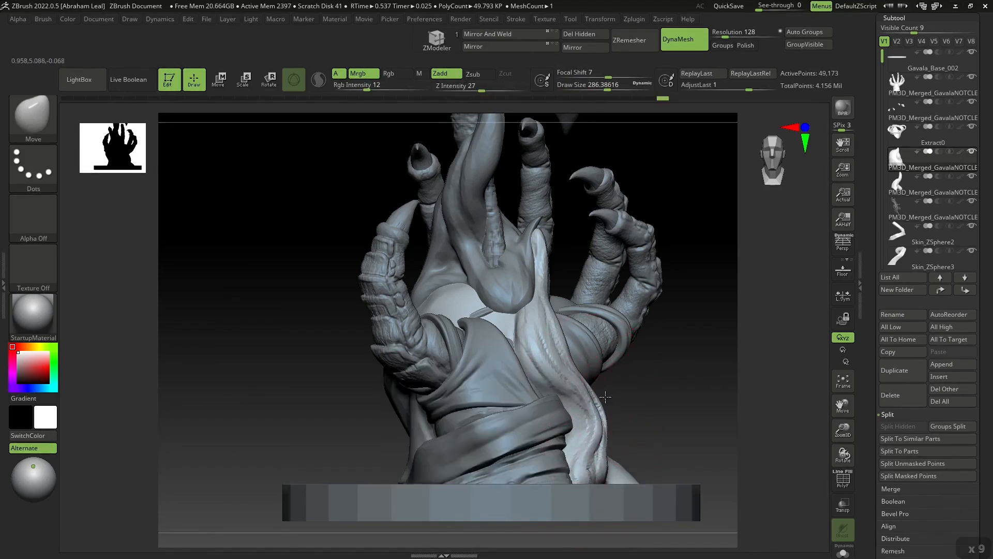
key(space)
click(554, 339)
drag(554, 345, 562, 342)
right_drag(574, 345, 481, 346)
shift+right_drag(564, 331, 557, 296)
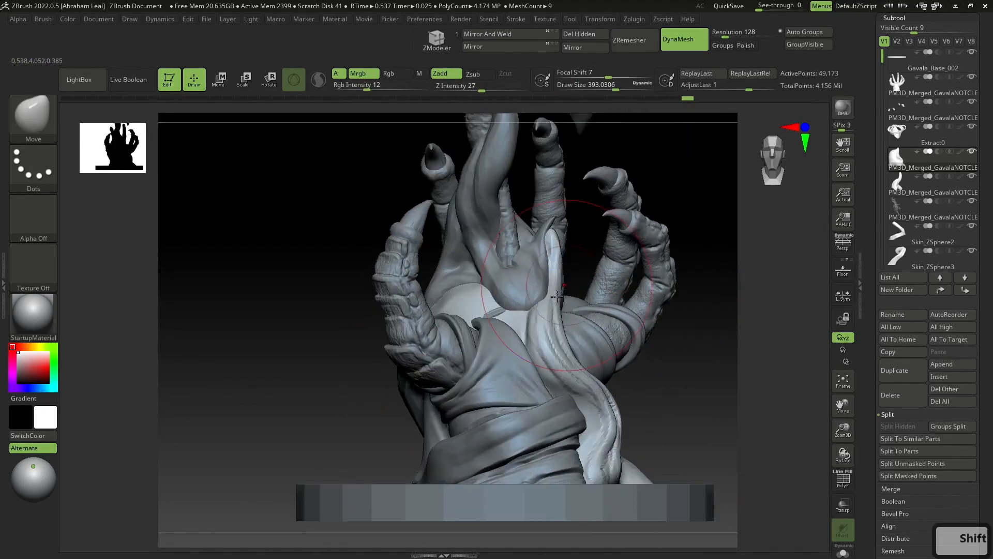
- Reinforce the strand's upper curve beside the palm with ClayBuildup at a draw size of about 87 and focal shift -37
key(b)
key(c)
key(b)
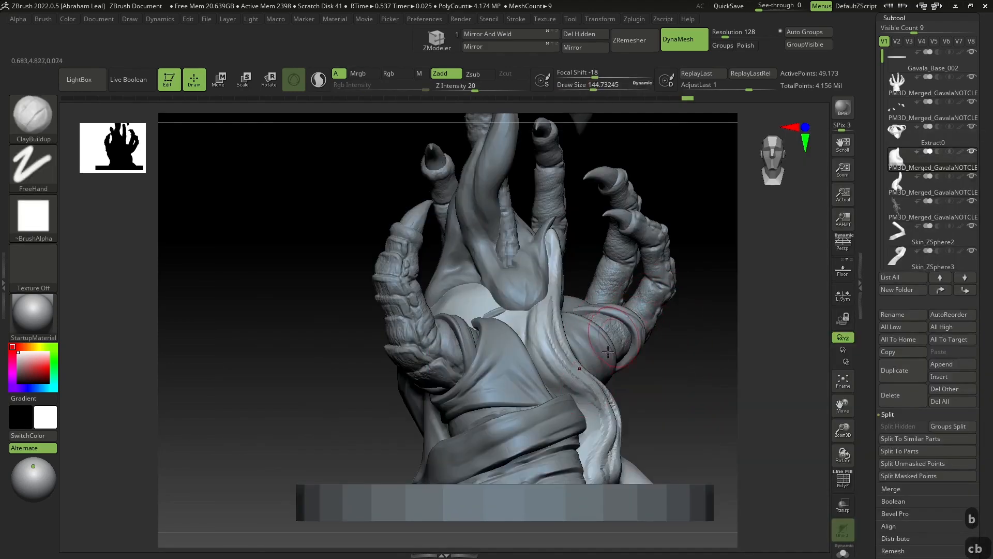
key(space)
click(581, 385)
click(581, 376)
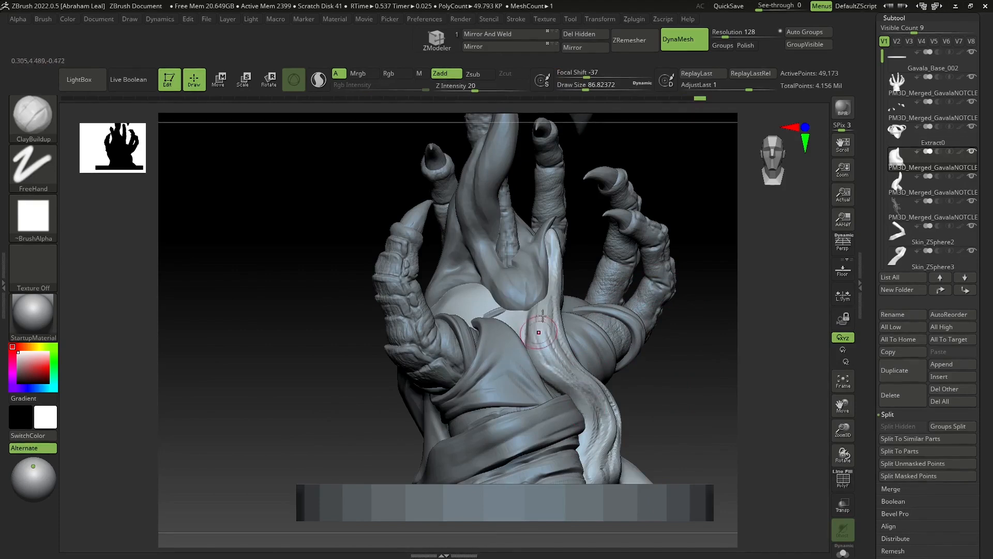
drag(535, 310, 545, 304)
- Build up diagonal flame folds across the back of the lower flame toward the base at a draw size of 112
right_drag(652, 342, 671, 439)
mouse_move(524, 371)
mouse_down()
mouse_move(509, 377)
mouse_move(500, 363)
mouse_up()
mouse_move(665, 375)
right_down()
mouse_move(696, 397)
mouse_move(663, 317)
right_up()
key(space)
click(505, 402)
mouse_move(533, 369)
mouse_down()
mouse_move(457, 436)
mouse_move(488, 435)
mouse_move(532, 395)
mouse_up()
mouse_move(656, 327)
right_down()
mouse_move(692, 361)
mouse_move(641, 302)
right_up()
drag(483, 453, 426, 517)
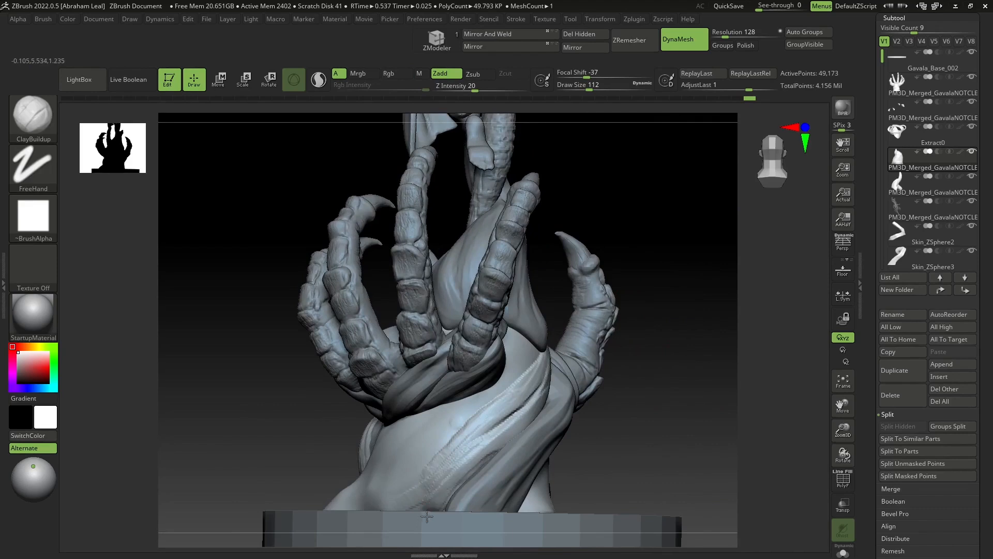
- Carve grooves between the diagonal folds on the flame's back and build up the ridges beside them
drag(409, 474, 521, 396)
mouse_move(654, 340)
mouse_down()
mouse_move(627, 374)
mouse_move(641, 338)
mouse_up()
mouse_move(505, 401)
alt+mouse_down()
mouse_move(439, 465)
mouse_move(433, 488)
alt+mouse_up()
drag(601, 388, 688, 406)
mouse_move(461, 465)
alt+mouse_down()
mouse_move(504, 419)
mouse_move(451, 477)
alt+mouse_up()
drag(527, 407, 449, 489)
drag(673, 373, 605, 351)
mouse_move(465, 491)
mouse_down()
mouse_move(571, 406)
mouse_move(517, 481)
mouse_up()
- Continue the folds along the flame's side up to its edge beneath the upper flame, using ClayBuildup
mouse_move(576, 417)
right_down()
mouse_move(599, 384)
mouse_move(602, 404)
right_up()
drag(585, 420, 520, 468)
right_drag(676, 329, 639, 350)
drag(639, 349, 655, 322)
alt+right_drag(693, 231, 614, 411)
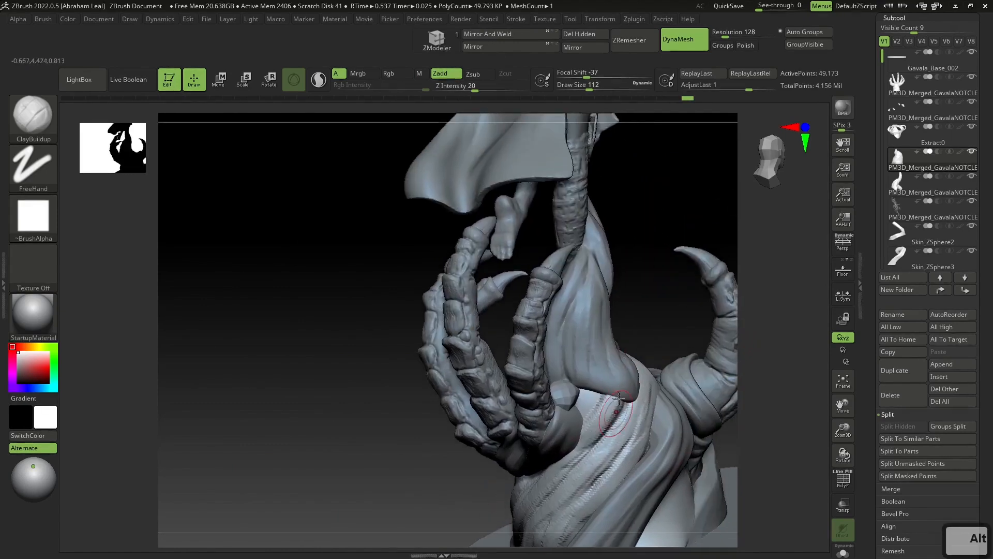
drag(588, 429, 613, 387)
drag(648, 318, 665, 296)
- Reshape the lower flame's top edge behind the fingers with the Move brush at a draw size of about 239
mouse_move(698, 366)
mouse_down()
mouse_move(662, 375)
mouse_move(650, 343)
mouse_up()
key(b)
key(m)
key(v)
key(space)
mouse_move(613, 385)
mouse_down()
mouse_move(624, 385)
mouse_move(589, 384)
mouse_move(594, 394)
mouse_up()
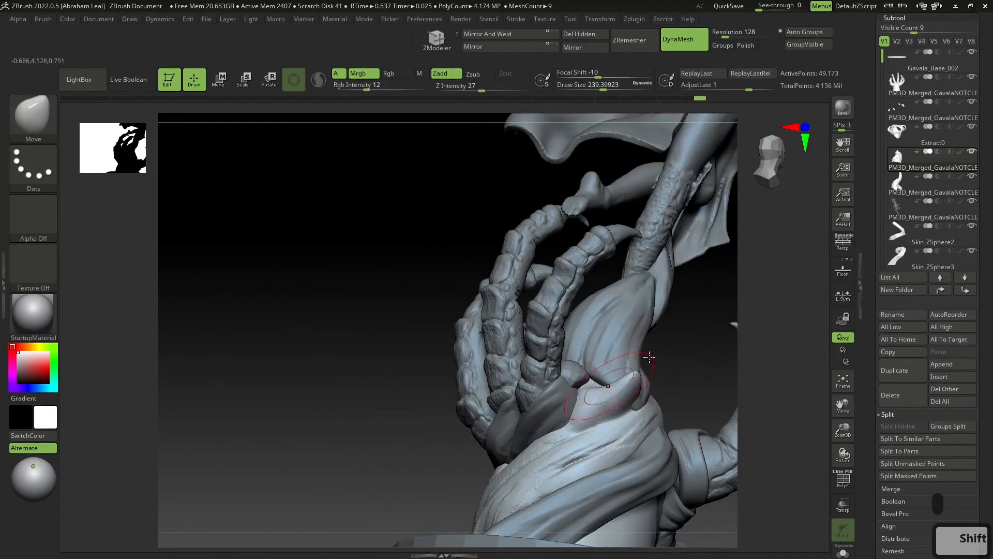
- Build up a flame tip on the top edge behind the fingers and carve around it with ClayBuildup at draw size 87
right_drag(594, 393, 649, 339)
key(b)
key(c)
key(b)
key(space)
drag(649, 328, 641, 328)
key(space)
drag(594, 374, 585, 374)
mouse_move(600, 395)
right_down()
mouse_move(735, 283)
mouse_move(641, 380)
mouse_move(673, 375)
right_up()
key(alt)
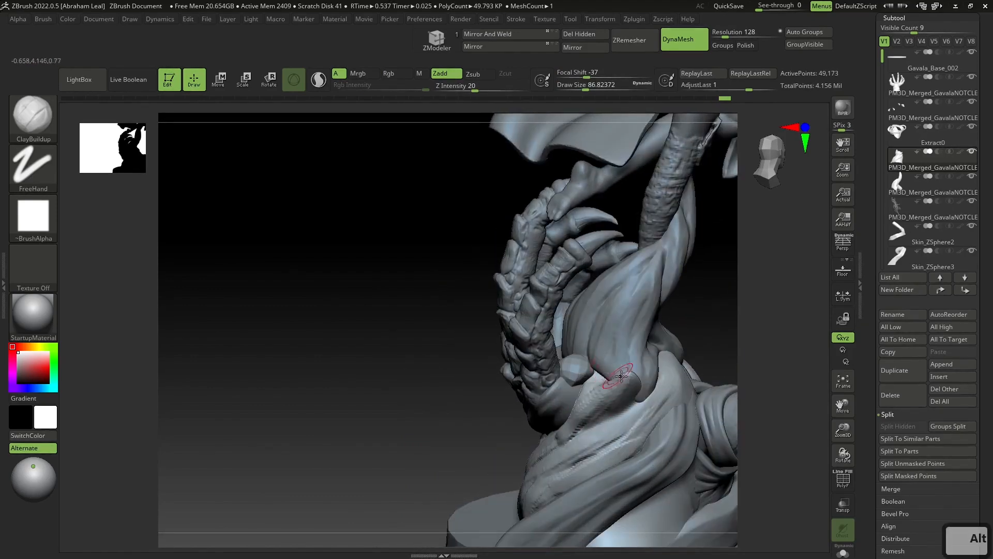
alt+drag(591, 384, 631, 376)
mouse_move(626, 373)
right_down()
mouse_move(714, 309)
mouse_move(602, 372)
right_up()
key(alt)
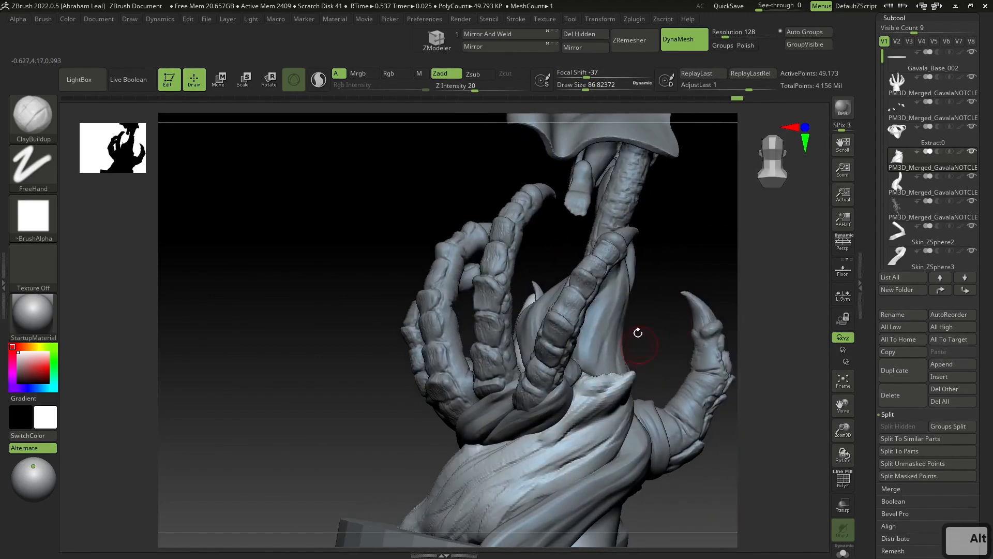
- Pull the new flame tip beside the upper flame into shape with the Move brush at a draw size of about 379
key(b)
key(m)
key(v)
right_drag(661, 339, 710, 325)
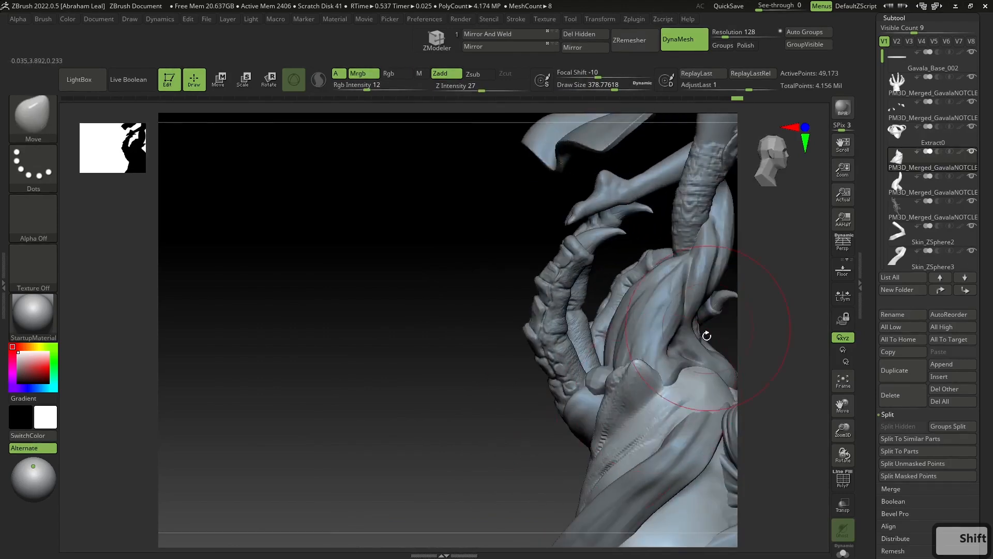
- Build up a second flame strand beside the new tip on the top edge with ClayBuildup at a draw size of about 90
key(b)
key(c)
key(b)
right_click(690, 363)
drag(691, 363, 637, 422)
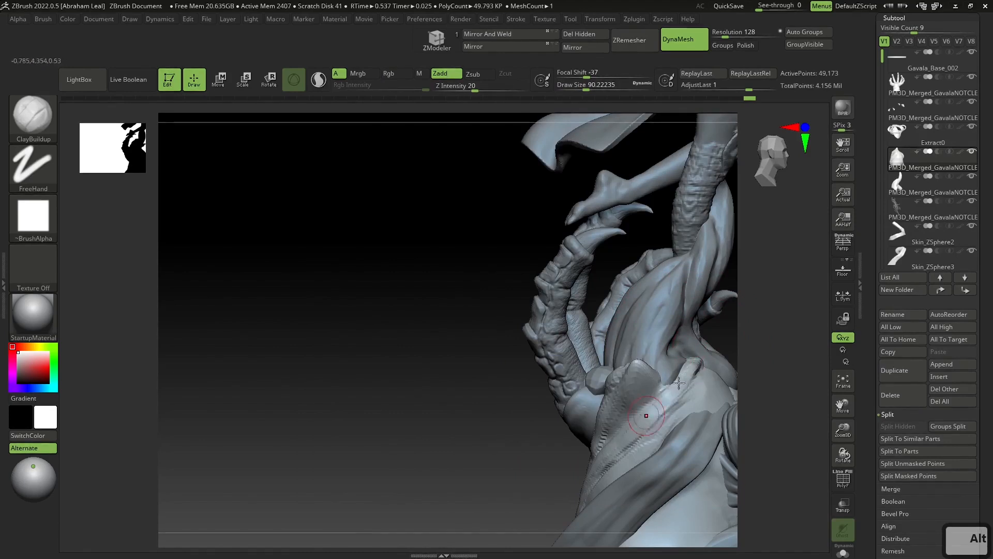
- Re-DynaMesh the lower flame at resolution 128, try carving beneath the fingers with ClayBuildup at focal shift -27, and undo the last strokes
right_drag(584, 429, 730, 319)
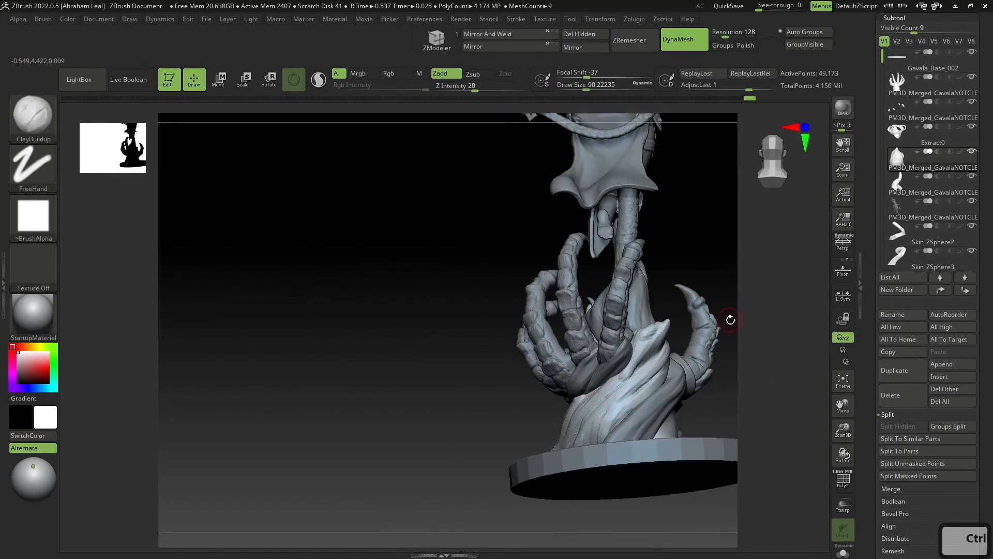
alt+right_drag(730, 382, 575, 387)
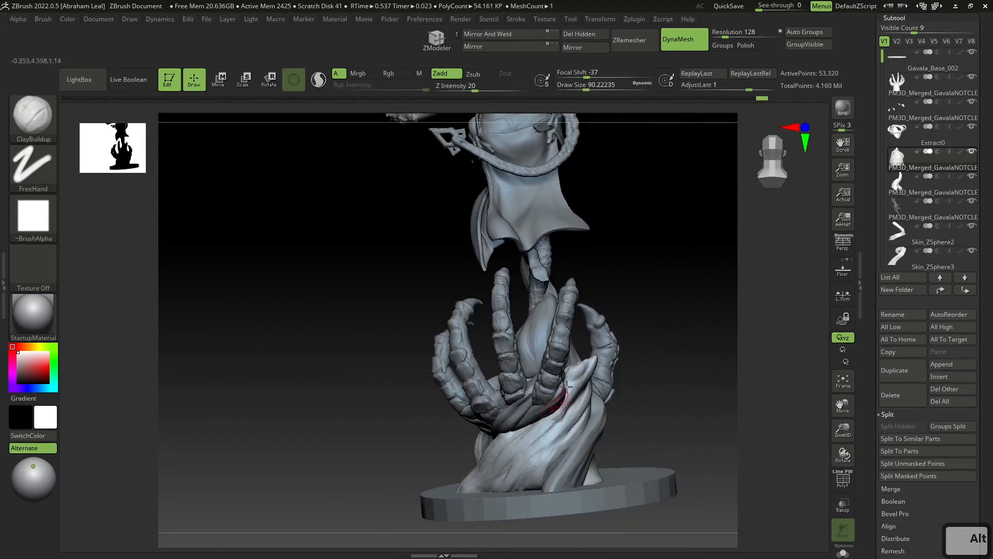
alt+click(558, 404)
key(space)
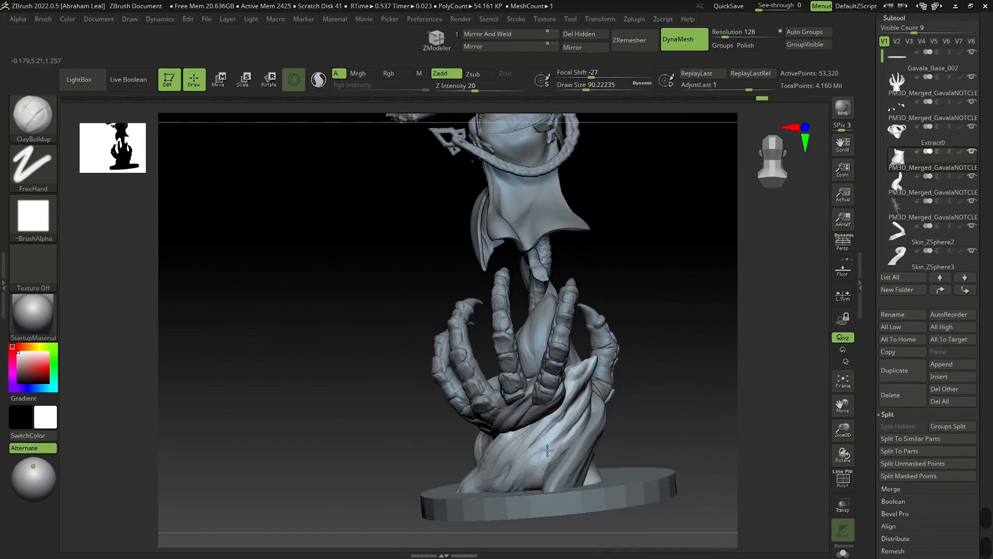
key(ctrl+z)
key(ctrl+z)
- Carve flowing grooves into the lower flame behind the fingers with the DamStandard brush at Z Intensity 23
key(b)
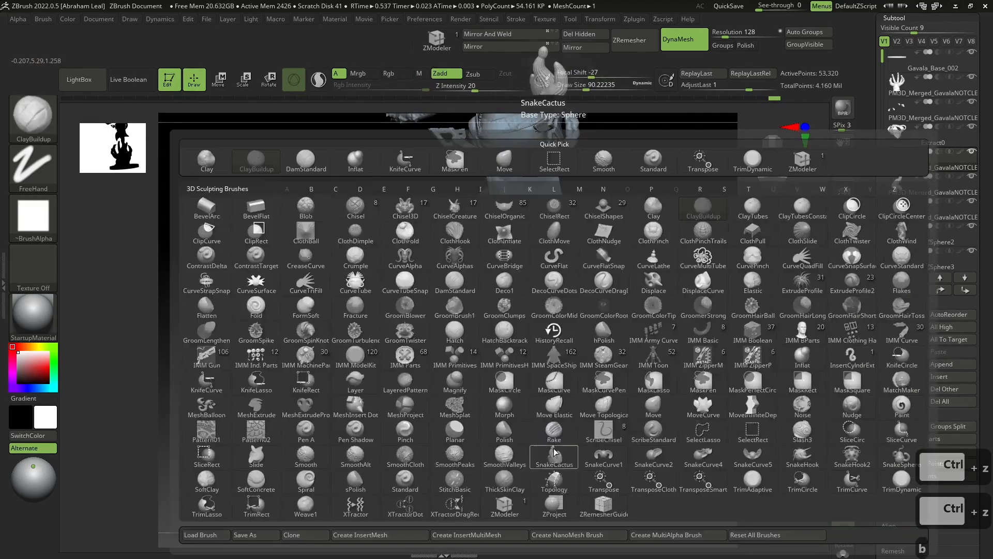
key(d)
key(s)
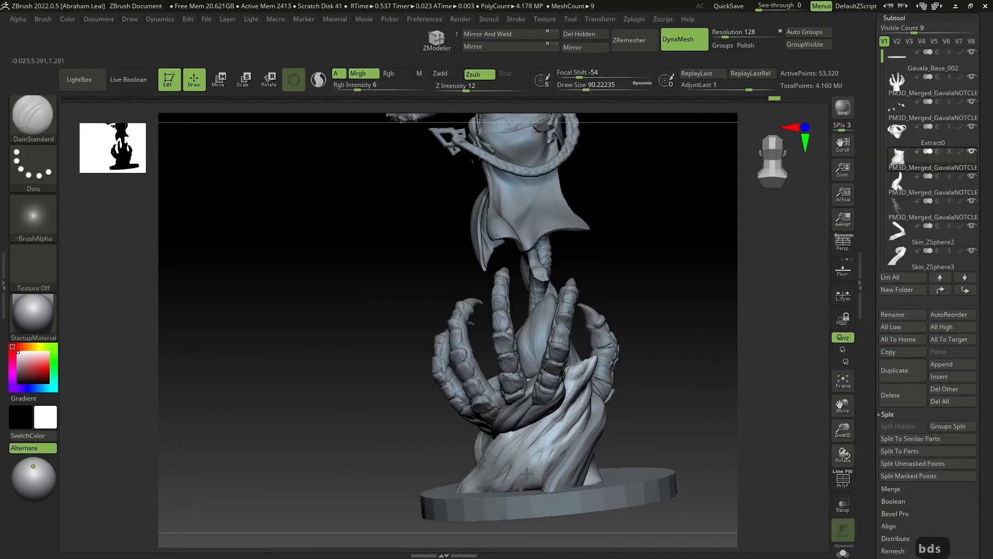
key(space)
drag(543, 412, 555, 412)
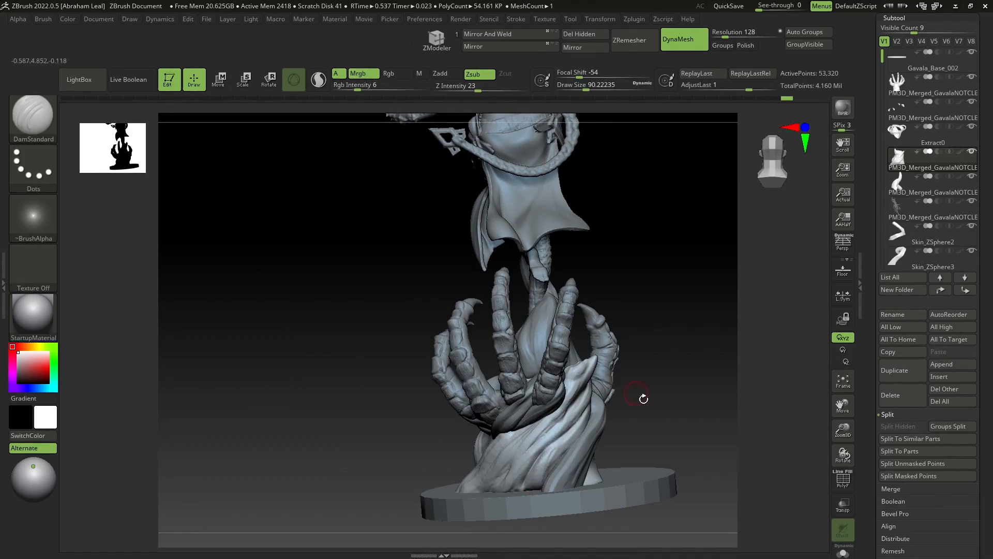
drag(643, 398, 585, 406)
drag(625, 339, 680, 328)
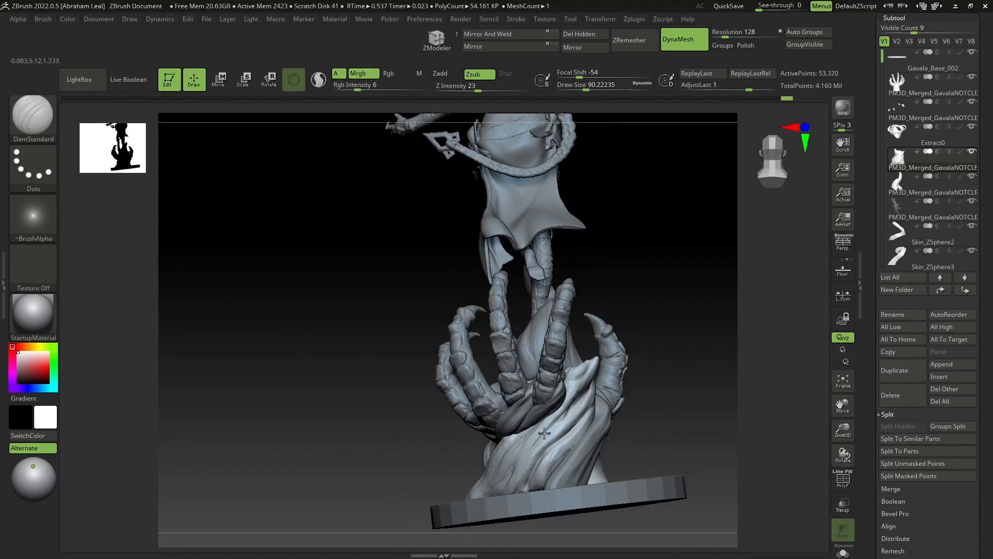
mouse_move(476, 477)
mouse_down()
mouse_move(525, 438)
mouse_move(571, 368)
mouse_up()
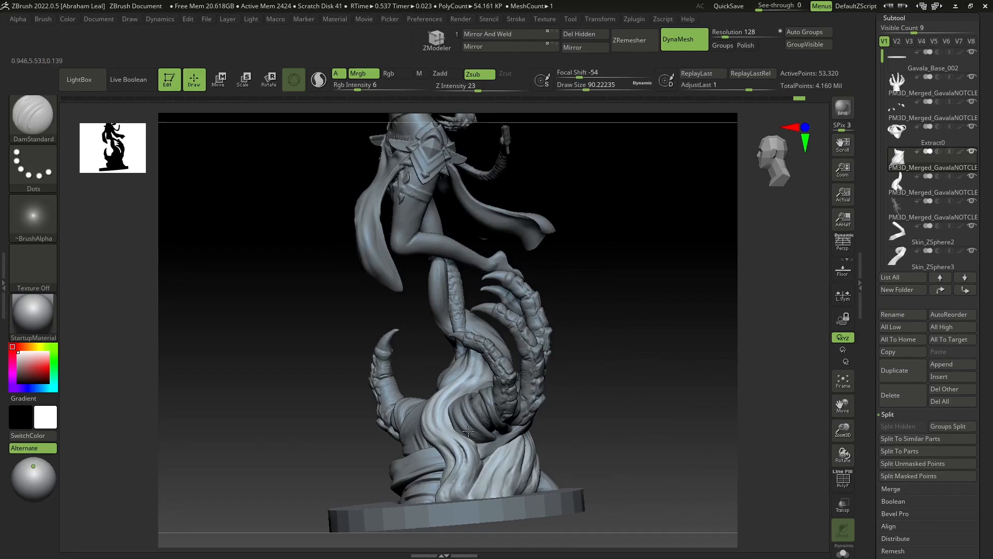
right_drag(473, 490, 467, 501)
right_drag(619, 388, 548, 437)
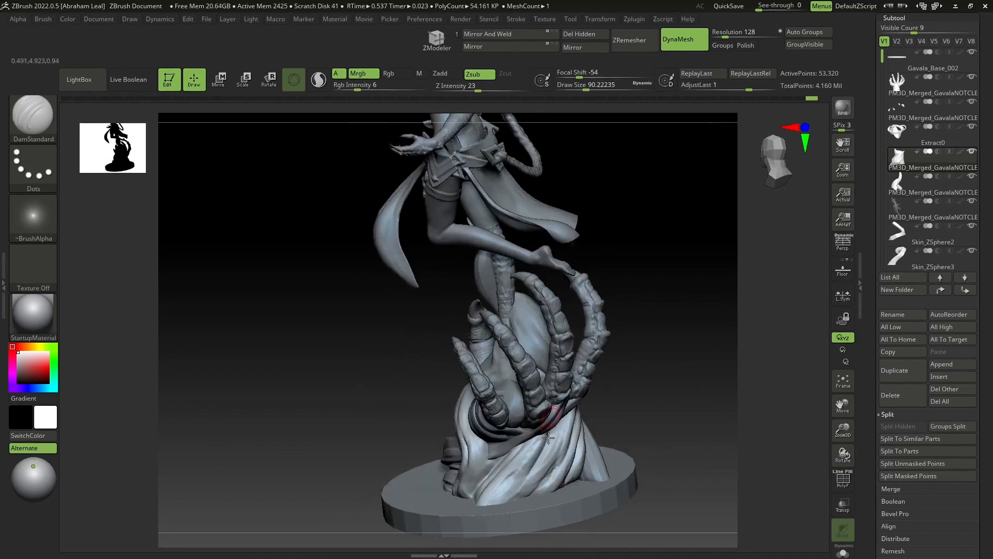
- Build up and carve flame strands near the round base behind the hand with ClayBuildup at a draw size of about 90
key(b)
key(c)
key(b)
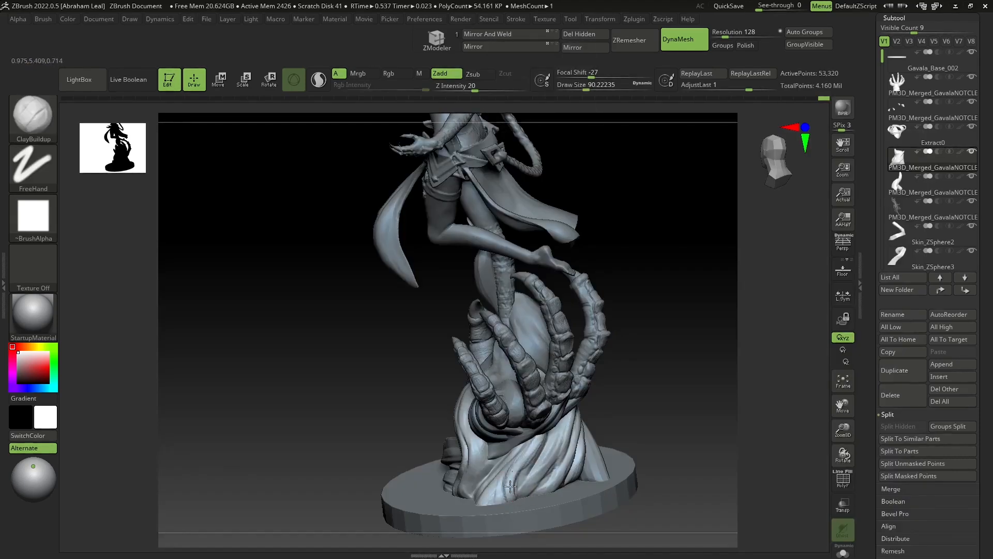
right_drag(519, 505, 515, 462)
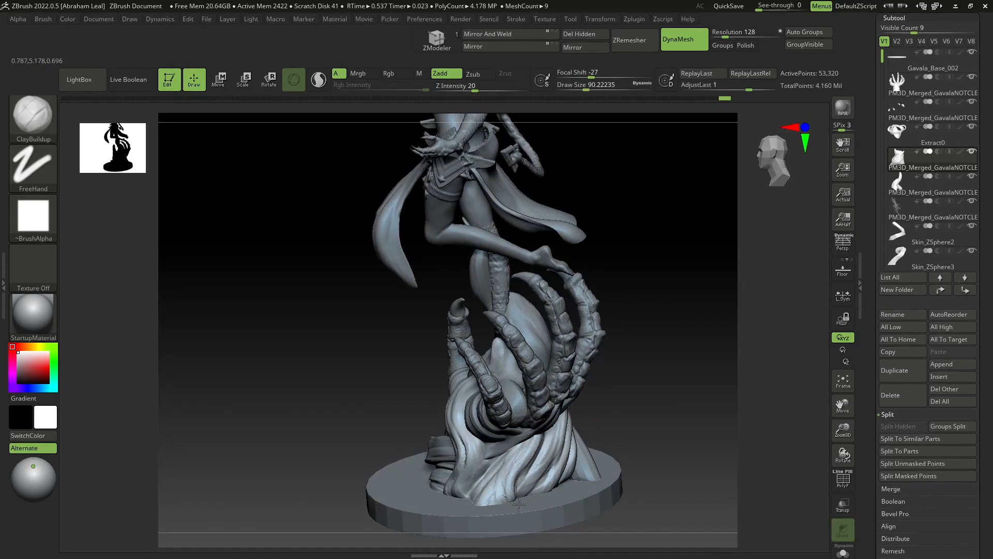
mouse_move(601, 410)
right_down()
mouse_move(659, 392)
mouse_move(574, 423)
mouse_move(533, 459)
right_up()
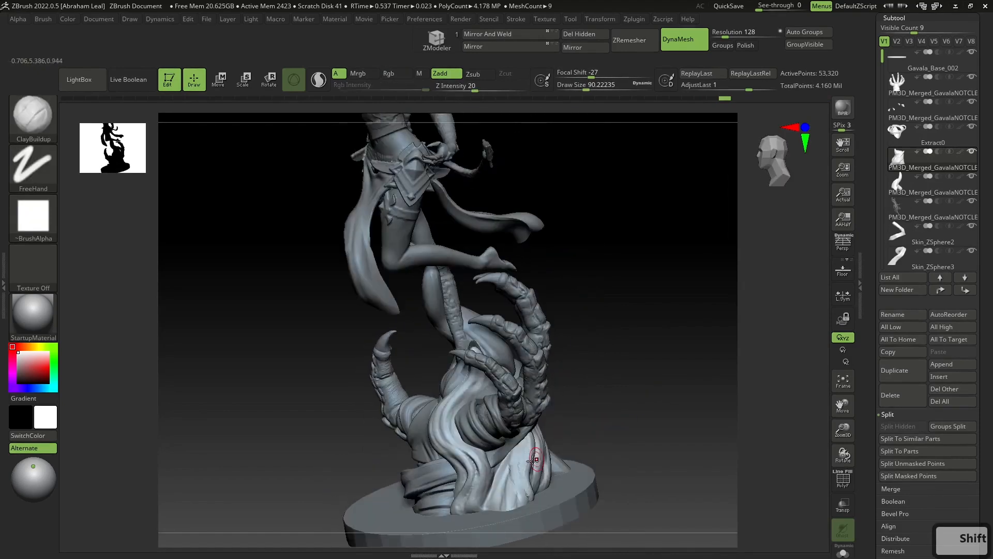
alt+click(531, 511)
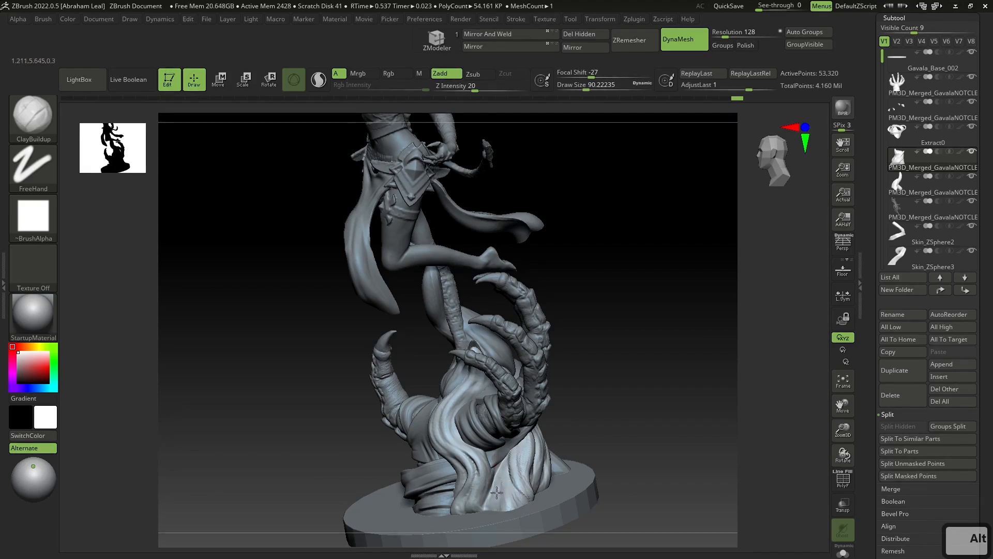
mouse_move(496, 491)
right_down()
mouse_move(536, 442)
mouse_move(621, 385)
mouse_move(524, 494)
right_up()
right_drag(554, 430, 567, 403)
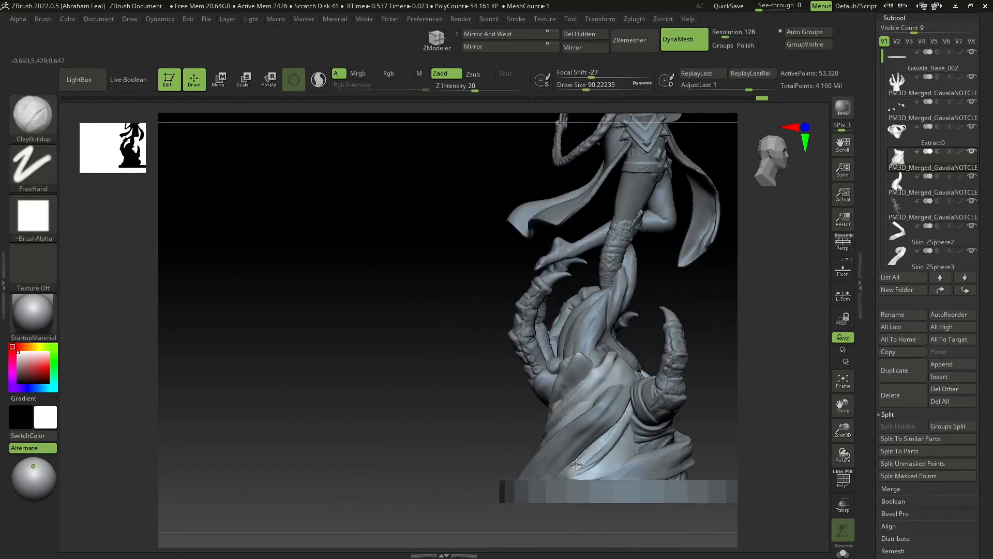
- Carve the flame between its top edge and the thumb with ClayBuildup at draw sizes of about 132 and 94
right_drag(653, 330, 630, 351)
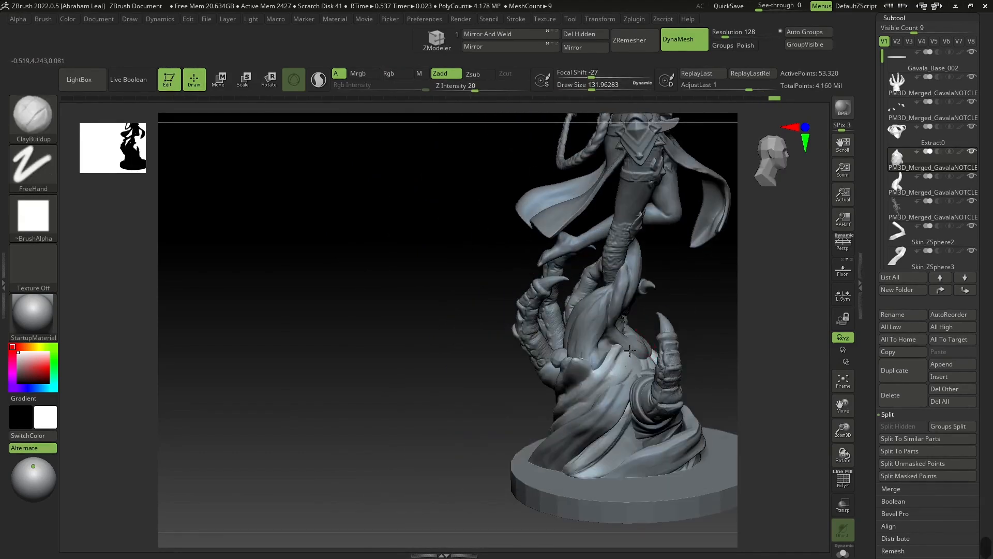
alt+drag(609, 354, 603, 383)
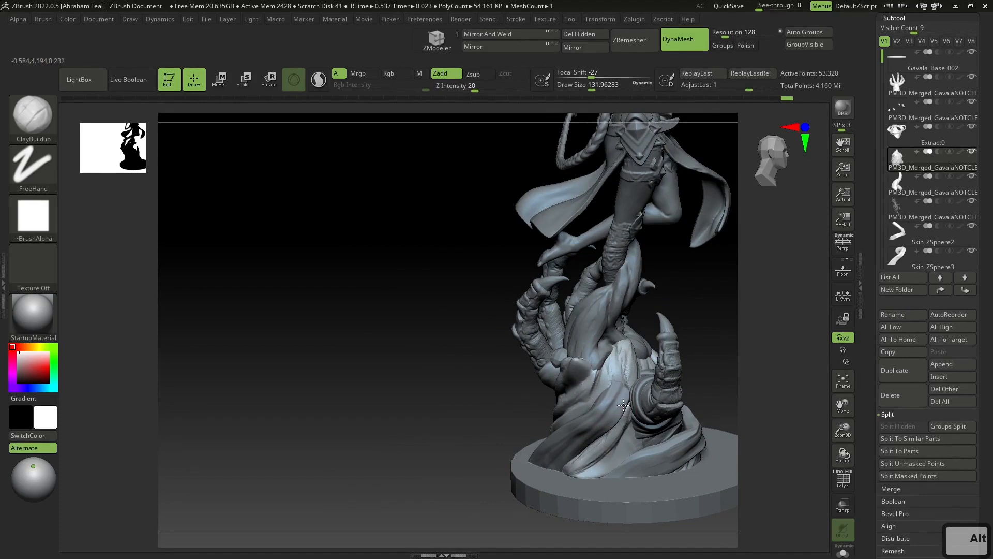
alt+drag(624, 385, 625, 391)
key(bracketleft)
alt+drag(616, 347, 610, 388)
drag(716, 323, 668, 325)
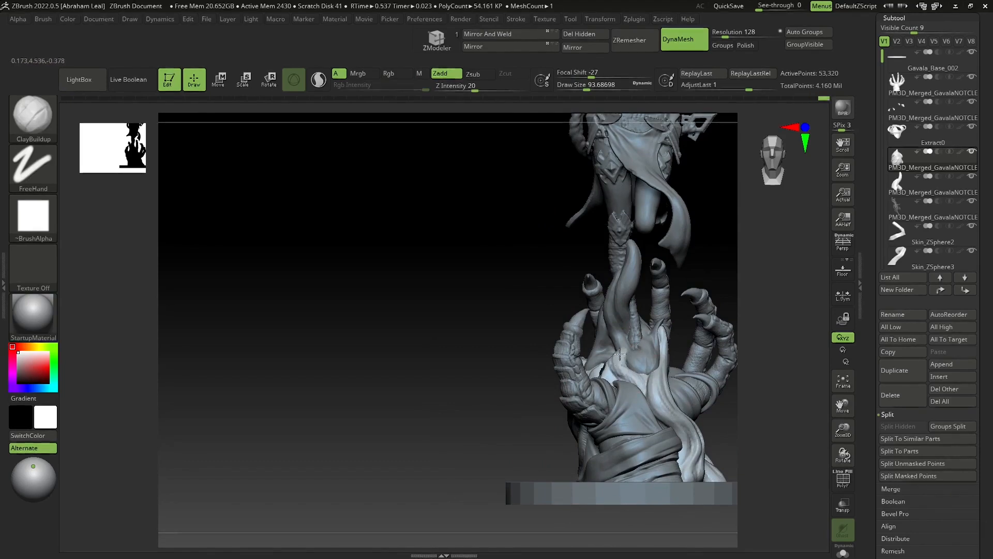
- Pull the flame tip in the palm below the upper flame into shape with the Move brush at a draw size of about 187
key(b)
key(m)
key(v)
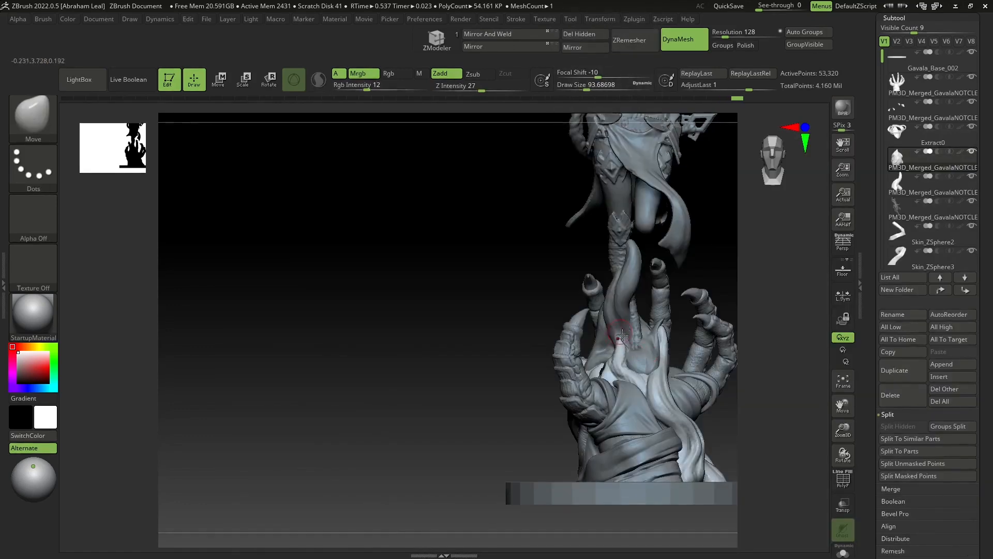
mouse_move(740, 408)
mouse_down()
mouse_move(747, 371)
mouse_move(776, 368)
mouse_up()
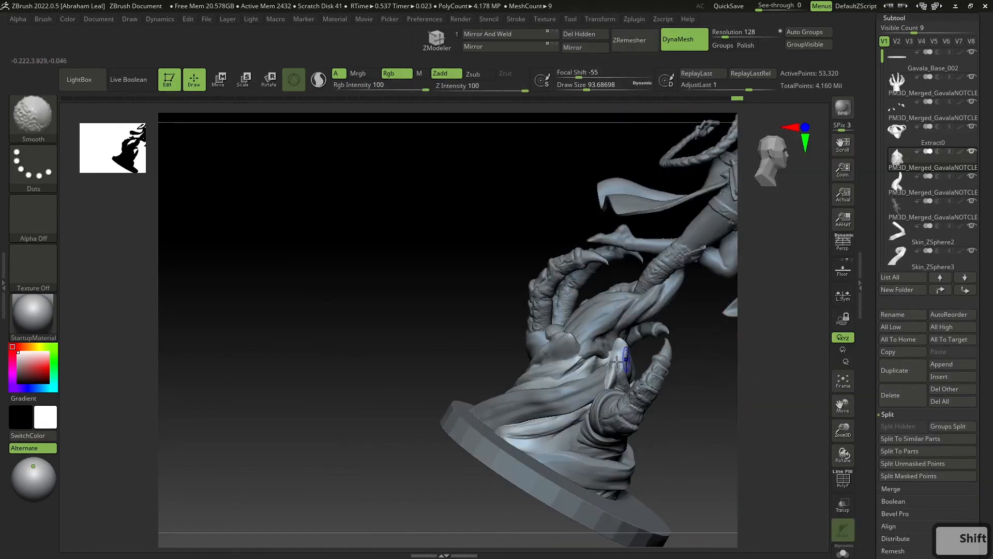
drag(693, 417, 702, 392)
key(space)
mouse_move(649, 349)
mouse_down()
mouse_move(621, 349)
mouse_move(628, 359)
mouse_move(640, 342)
mouse_move(618, 360)
mouse_up()
key(space)
key(space)
key(space)
drag(704, 288, 709, 238)
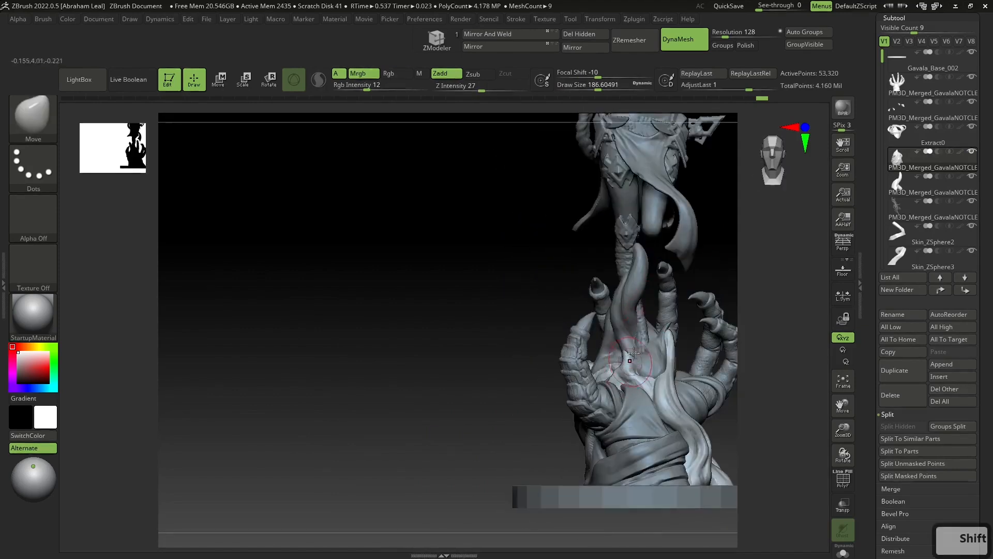
- Carve and refine the flame strand in the palm with ClayBuildup at a draw size of about 94, and re-DynaMesh the lower flame
key(b)
key(c)
key(b)
key(space)
alt+drag(535, 396, 534, 484)
alt+drag(489, 458, 409, 496)
key(space)
drag(561, 361, 536, 374)
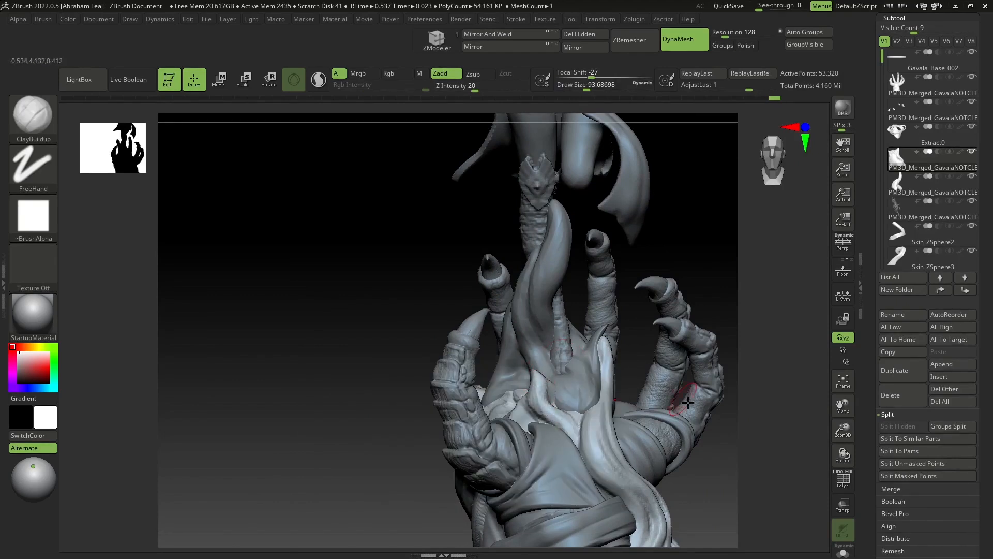
right_drag(688, 402, 558, 383)
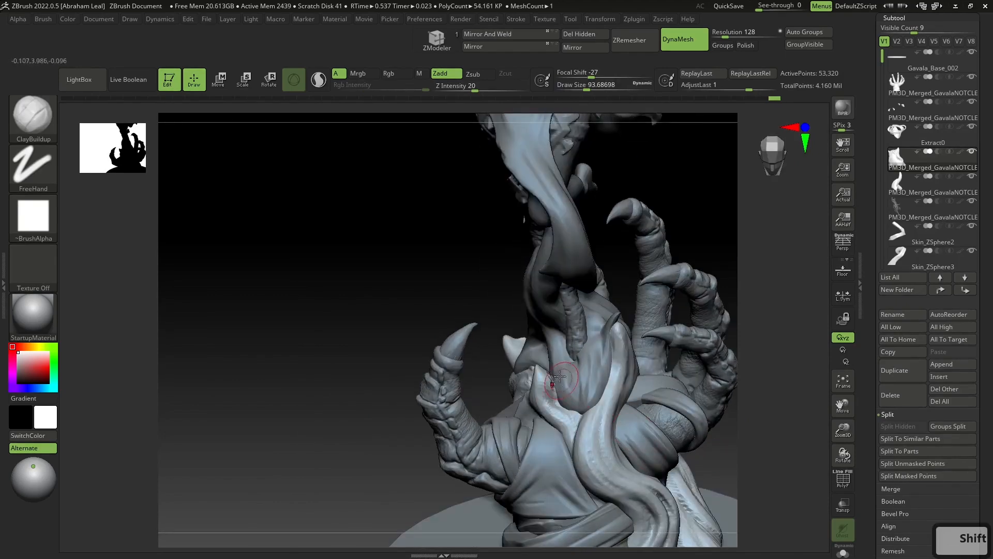
ctrl+right_drag(711, 336, 744, 225)
ctrl+drag(700, 267, 707, 347)
right_drag(706, 348, 670, 341)
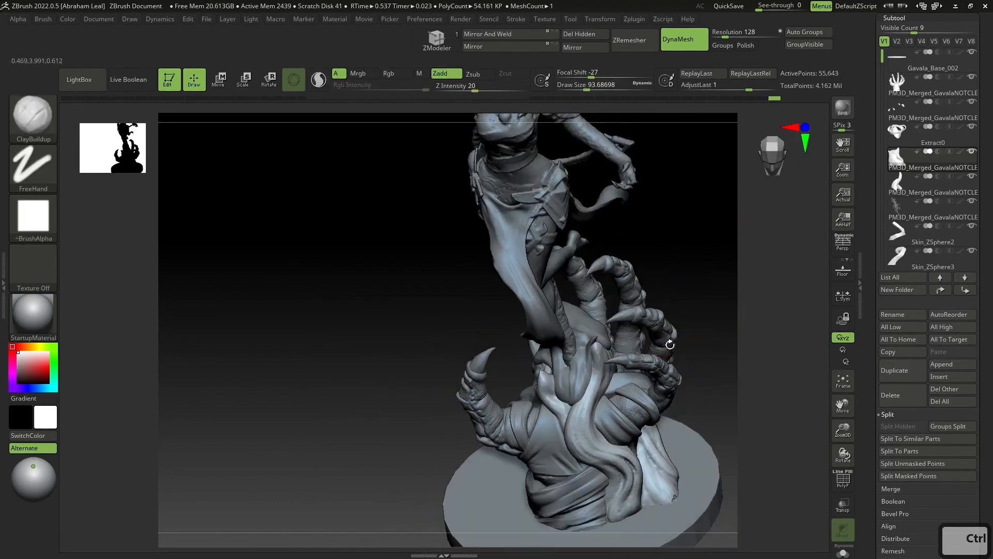
- Thicken the thin flame strands near the base with the Inflat brush, smooth them and re-DynaMesh the lower flame
right_drag(723, 419, 698, 456)
key(b)
key(i)
key(n)
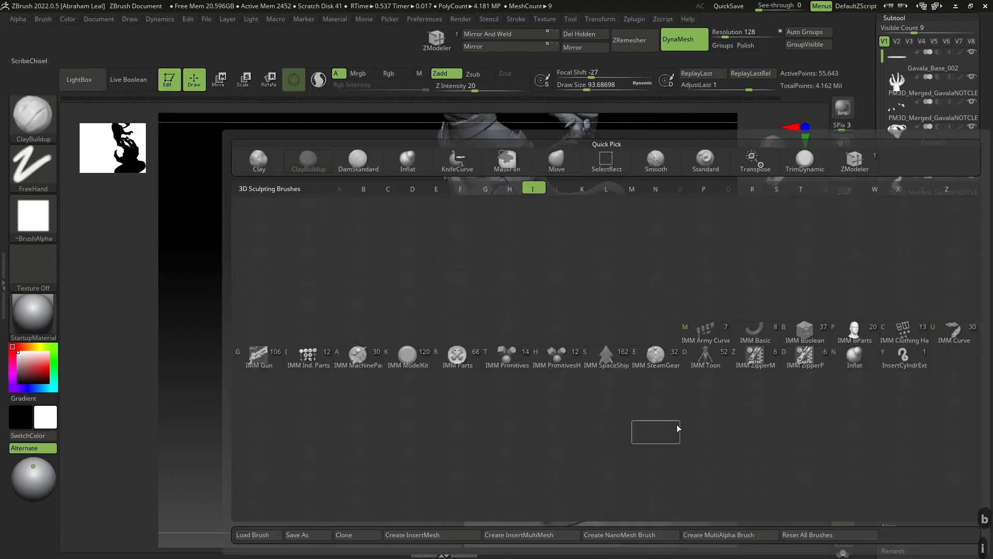
mouse_move(688, 517)
ctrl+mouse_down()
mouse_move(712, 491)
mouse_move(673, 499)
ctrl+mouse_up()
mouse_move(698, 455)
right_down()
mouse_move(707, 324)
mouse_move(675, 331)
mouse_move(738, 398)
mouse_move(693, 414)
mouse_move(656, 408)
right_up()
shift+drag(634, 465, 653, 476)
mouse_move(653, 476)
alt+right_down()
mouse_move(572, 474)
mouse_move(661, 468)
mouse_move(693, 439)
alt+right_up()
mouse_move(693, 439)
alt+right_down()
mouse_move(748, 430)
mouse_move(752, 396)
mouse_move(745, 409)
mouse_move(709, 399)
mouse_move(776, 445)
mouse_move(769, 465)
mouse_move(727, 422)
alt+right_up()
- Carve flowing grooves between the rounded flame tips beside the thumb with ClayBuildup at a draw size of about 101
key(b)
key(c)
key(b)
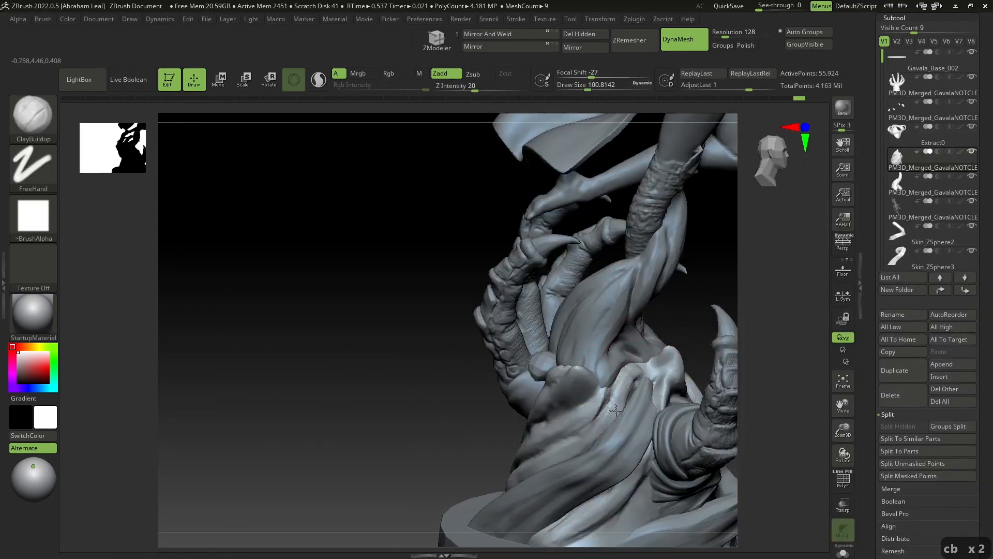
alt+drag(588, 442, 630, 375)
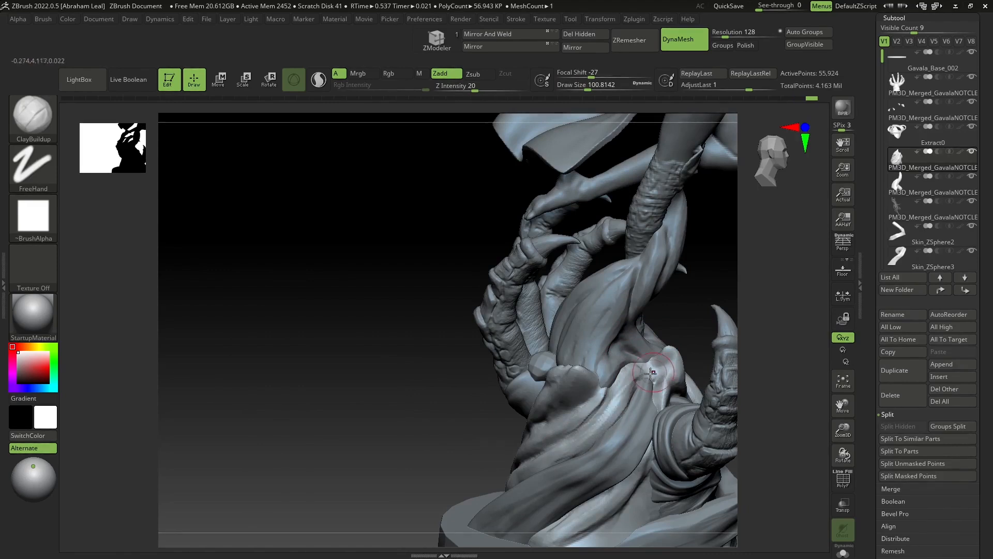
right_drag(764, 401, 733, 390)
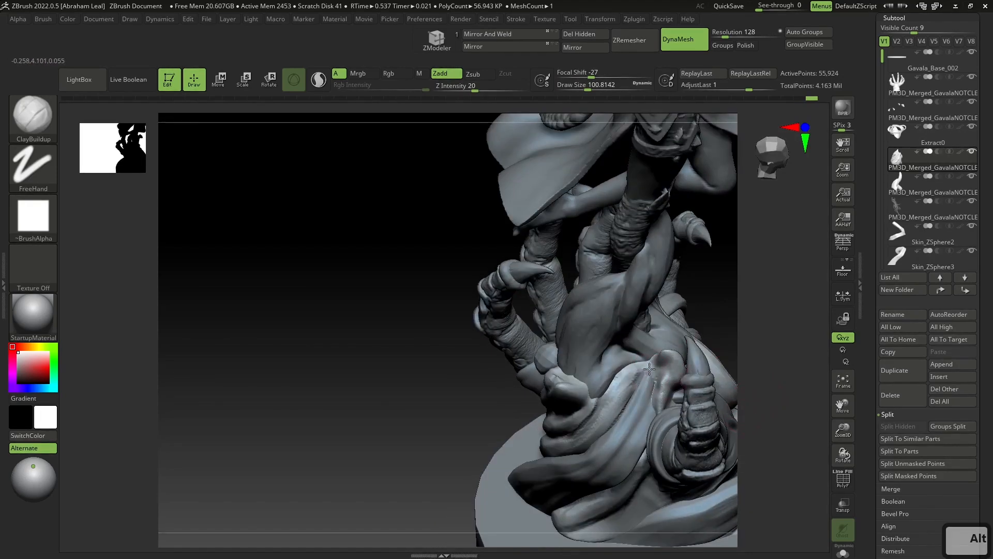
- Render best-quality previews of the whole figure from several angles to examine the flame's overall shape
mouse_move(764, 388)
right_down()
mouse_move(758, 380)
mouse_move(745, 393)
mouse_move(729, 432)
right_up()
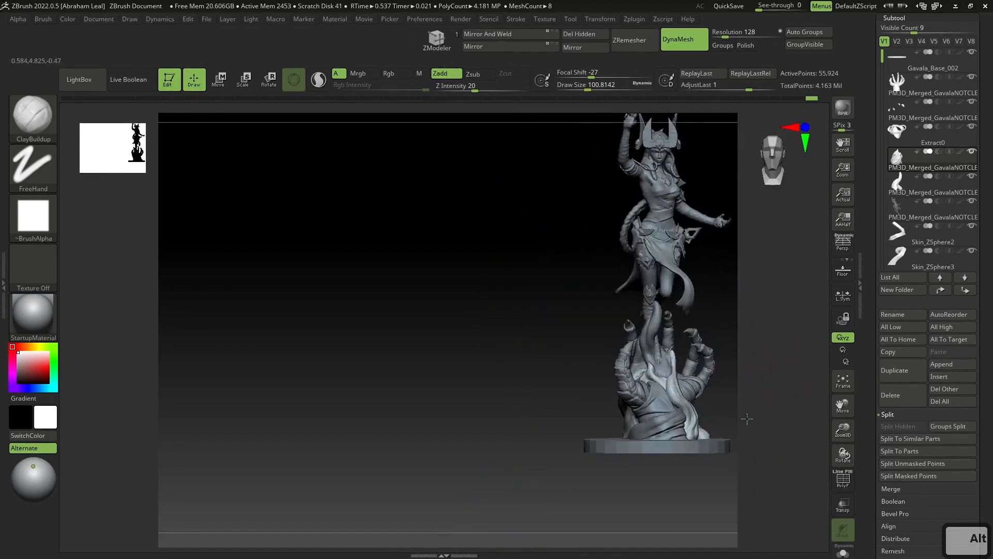
mouse_move(745, 409)
right_down()
mouse_move(735, 389)
mouse_move(707, 381)
mouse_move(690, 436)
mouse_move(712, 423)
mouse_move(795, 190)
right_up()
click(843, 108)
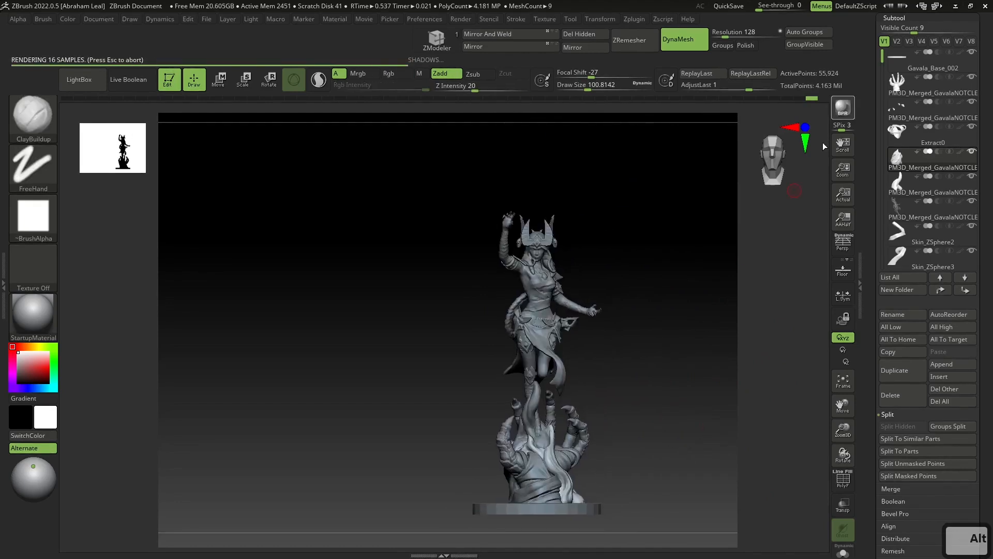
shift+right_drag(640, 452, 656, 393)
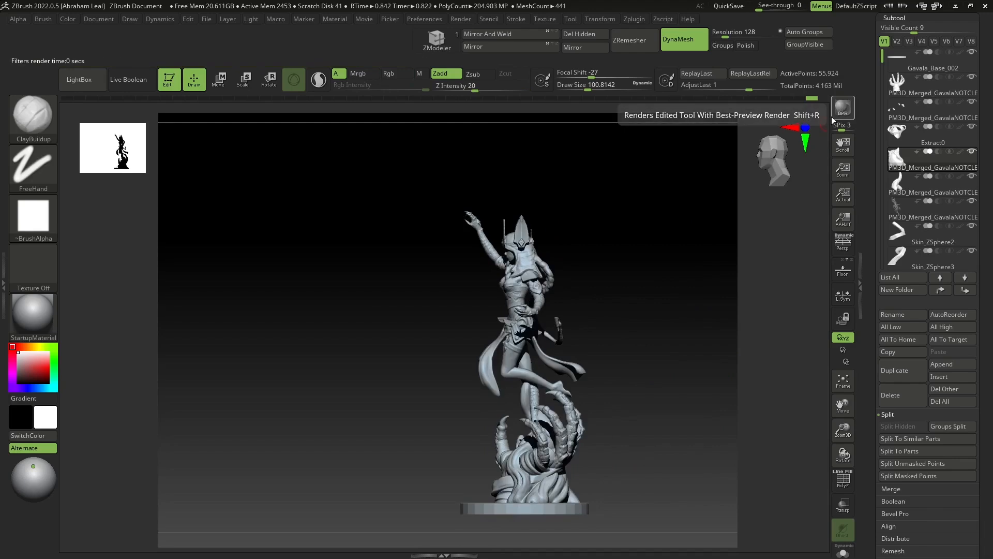
right_drag(638, 461, 655, 342)
click(843, 112)
right_drag(613, 453, 583, 444)
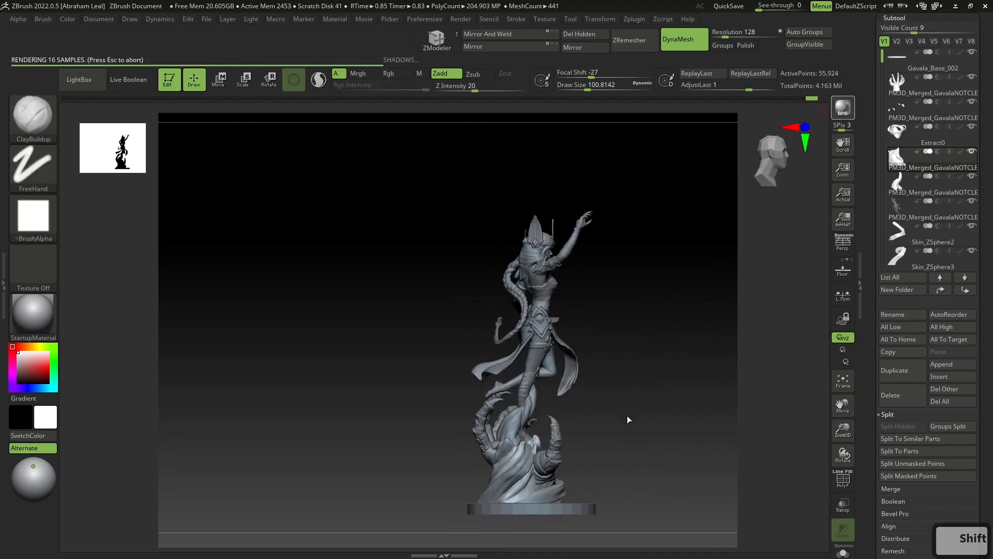
mouse_move(653, 458)
right_down()
mouse_move(629, 450)
mouse_move(661, 465)
mouse_move(687, 461)
mouse_move(655, 482)
mouse_move(665, 492)
mouse_move(672, 458)
mouse_move(661, 452)
mouse_move(709, 435)
mouse_move(672, 395)
mouse_move(661, 410)
mouse_move(691, 461)
mouse_move(684, 437)
mouse_move(662, 442)
right_up()
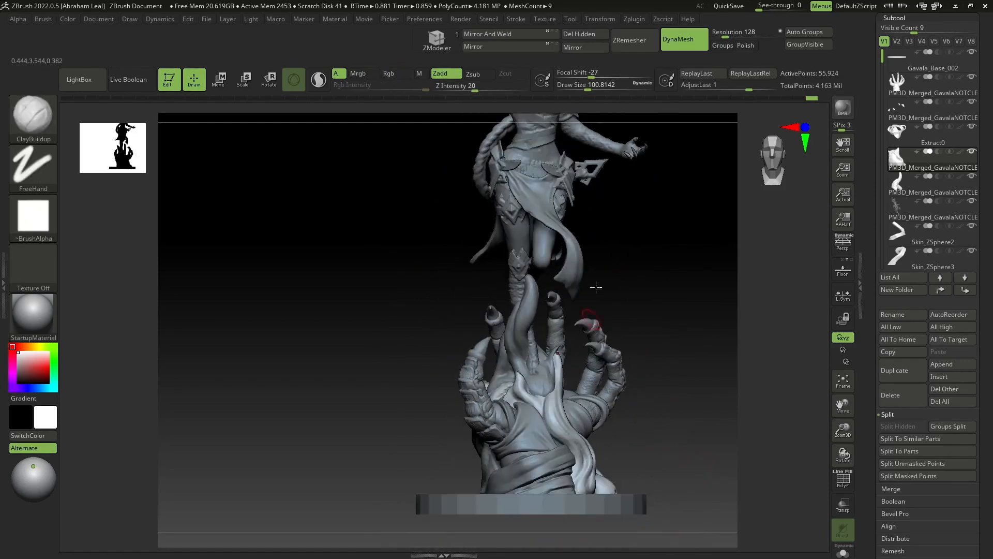
- Delete the figure subtool PM3D_Merged_GavalaNOTCLEAN1, keeping the hand, flames and base
alt+right_drag(588, 330, 765, 253)
alt+click(490, 389)
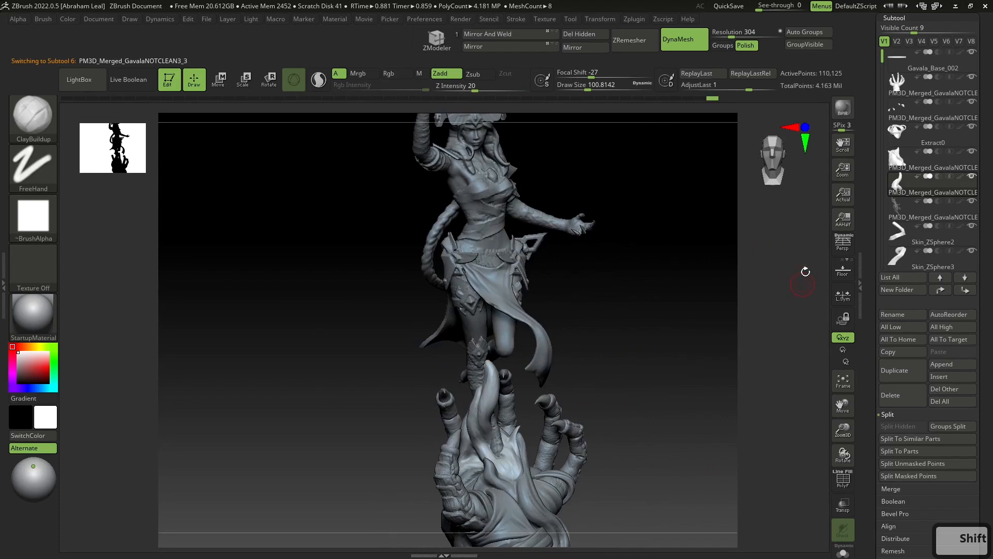
shift+right_drag(627, 351, 510, 366)
shift+right_drag(681, 342, 524, 244)
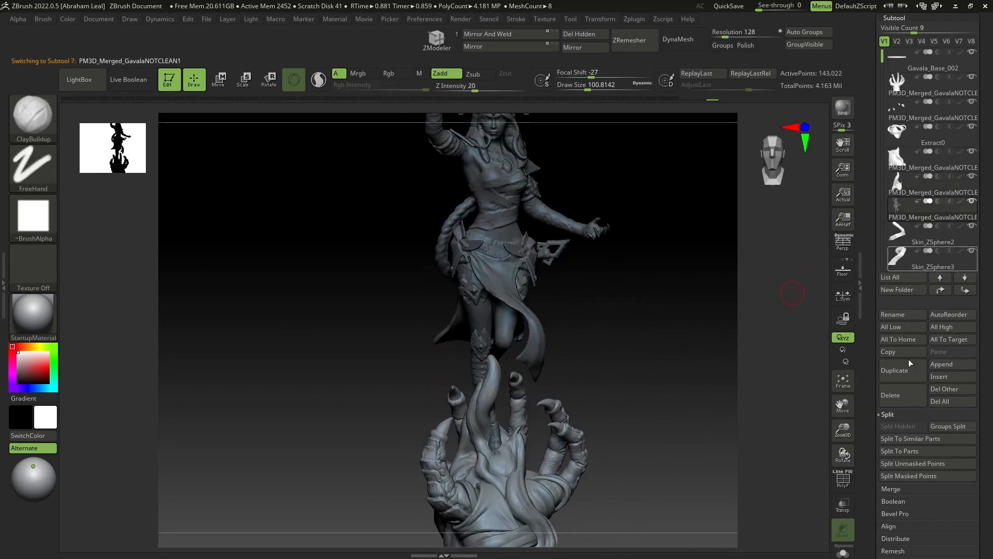
click(890, 395)
click(803, 416)
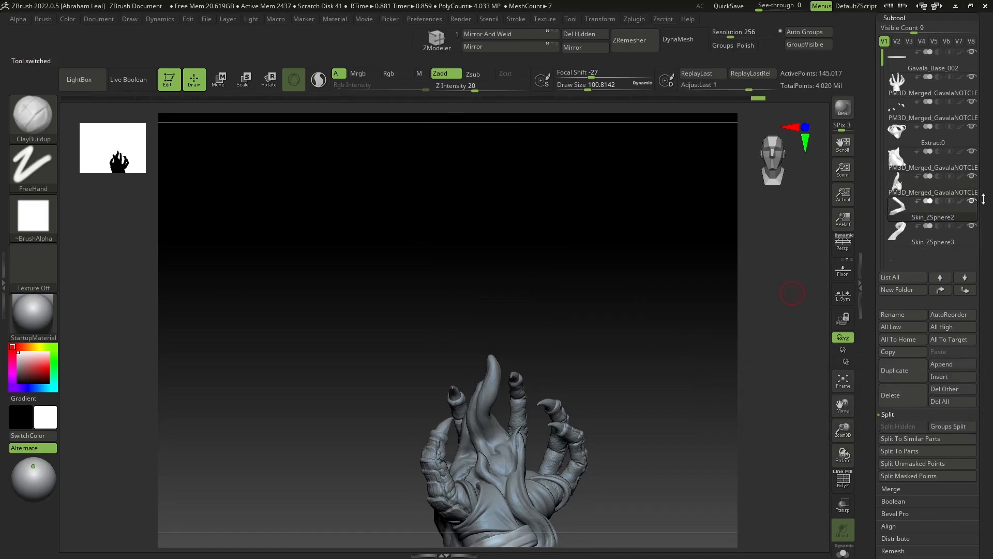
- Save the tool as a new version named Gavala_Base_003
drag(983, 199, 973, 372)
click(948, 36)
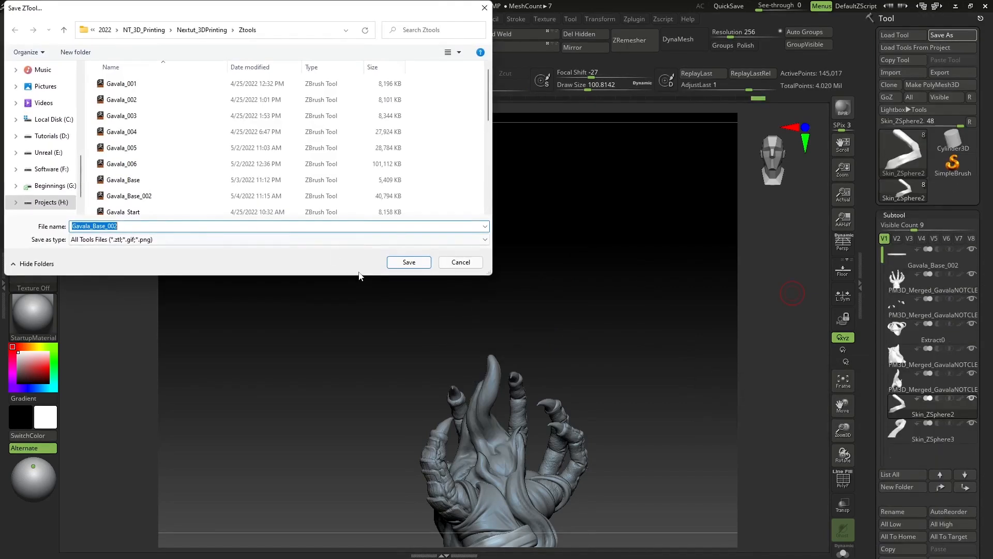
key(BackSpace)
text(3)
key(Return)
- Delete the round base disc subtool Gavala_Base_003 from beneath the hand
alt+drag(640, 416, 629, 357)
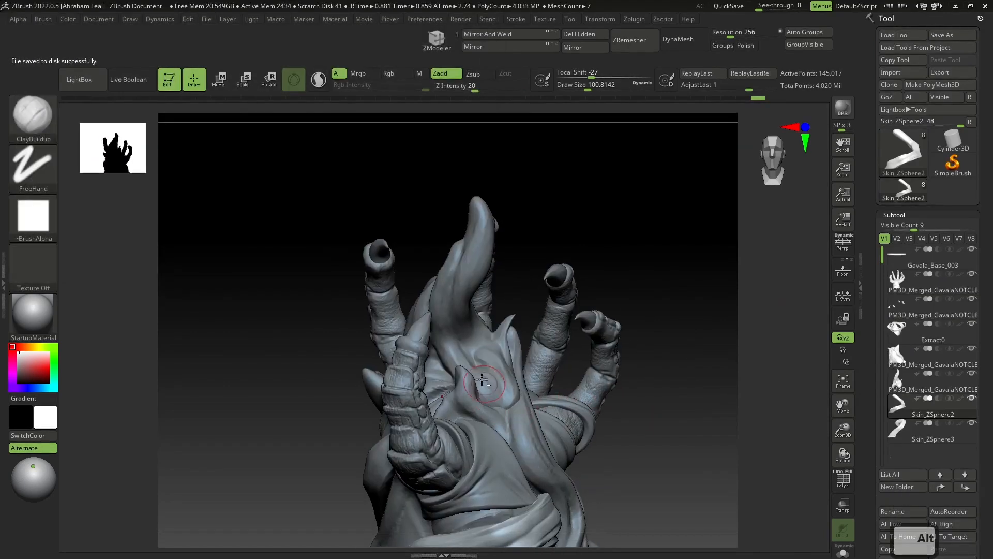
alt+click(488, 355)
mouse_move(522, 238)
mouse_down()
mouse_move(573, 269)
mouse_move(616, 268)
mouse_move(497, 382)
mouse_up()
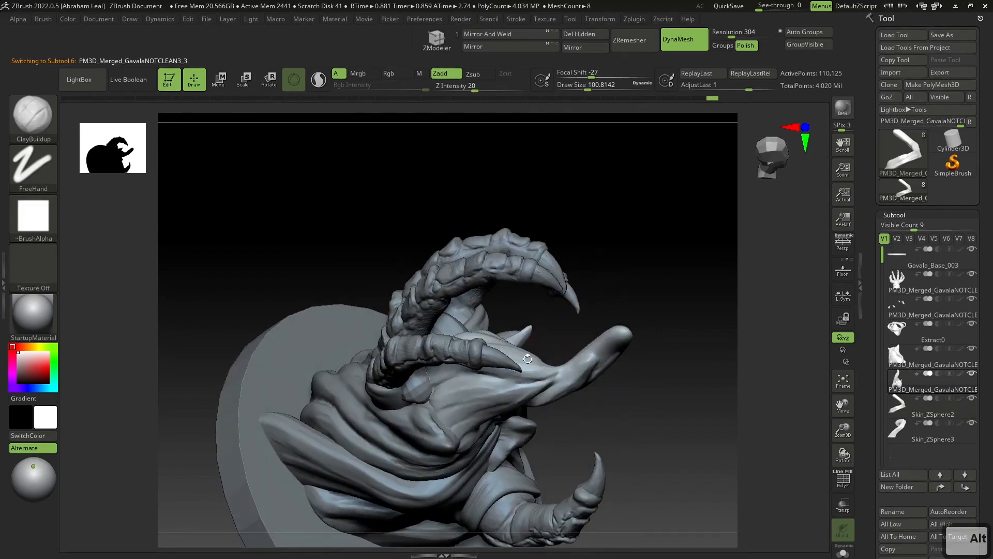
drag(668, 424, 628, 324)
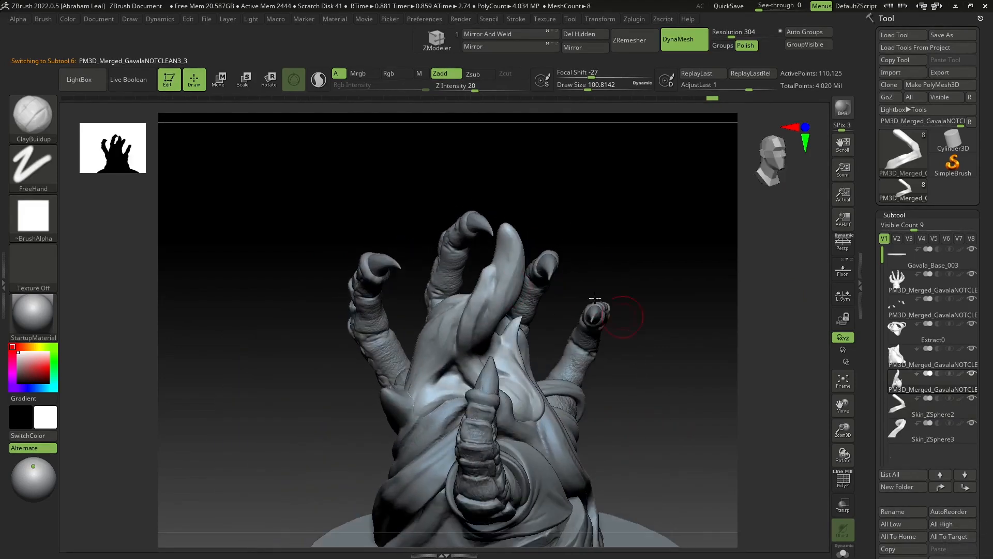
alt+drag(688, 433, 678, 296)
click(902, 256)
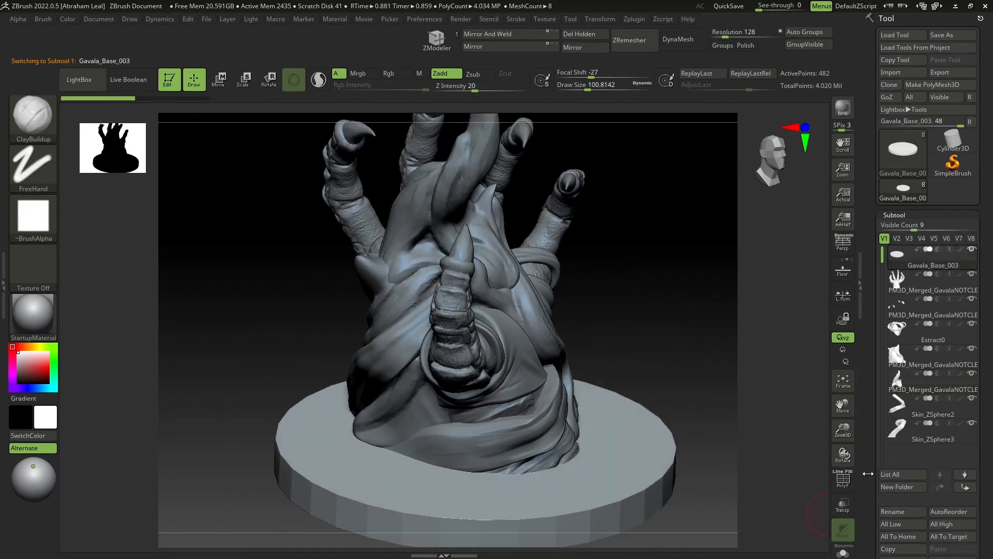
scroll(971, 454, down, 2)
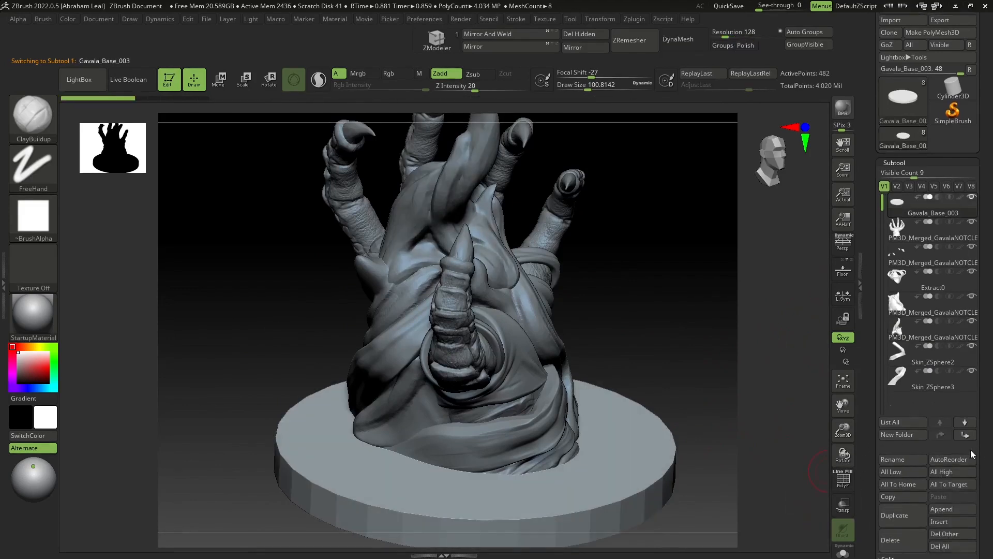
click(897, 534)
click(747, 543)
mouse_move(734, 496)
mouse_down()
mouse_move(655, 360)
mouse_move(665, 328)
mouse_move(660, 457)
mouse_move(674, 499)
mouse_up()
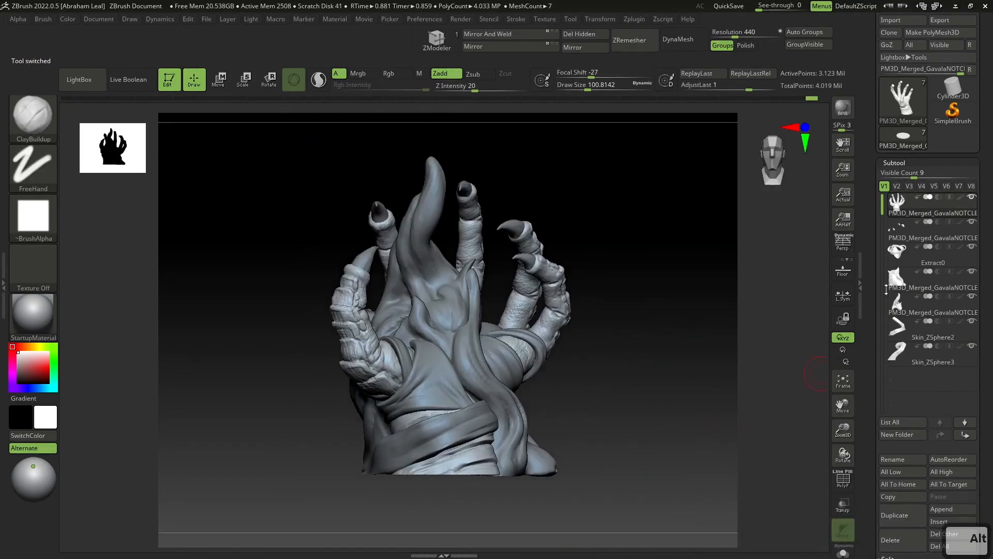
- Hide the tall flame subtool PM3D_Merged_GavalaNOTCLEAN3_3, merge the visible subtools and switch to the merged tool
click(971, 296)
mouse_move(667, 346)
mouse_down()
mouse_move(594, 376)
mouse_move(616, 308)
mouse_move(629, 333)
mouse_up()
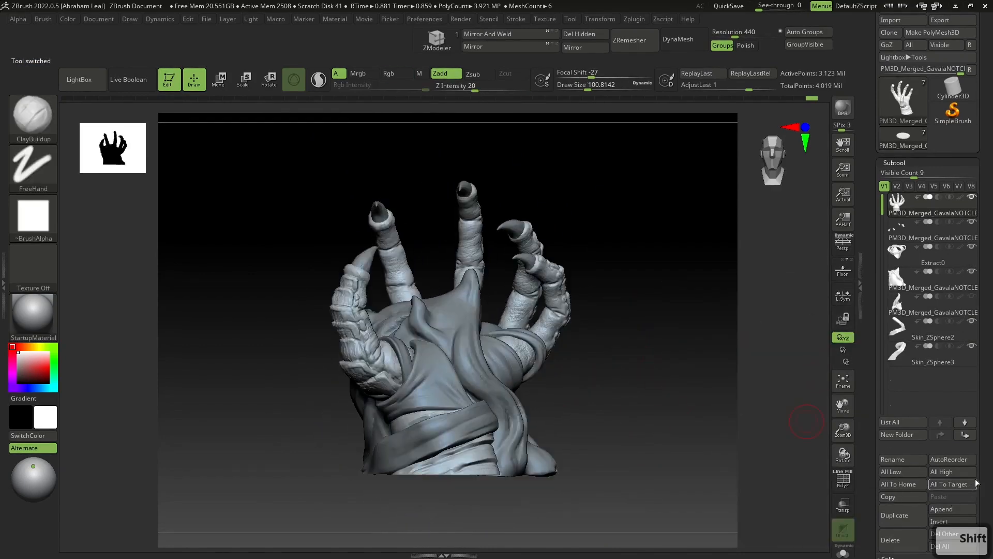
scroll(929, 400, down, 5)
click(902, 454)
click(906, 414)
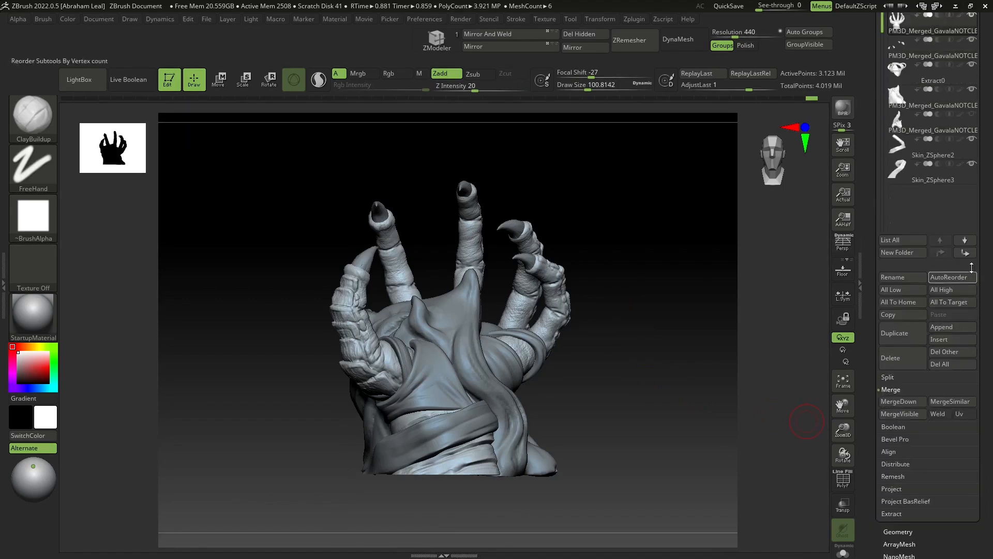
click(933, 194)
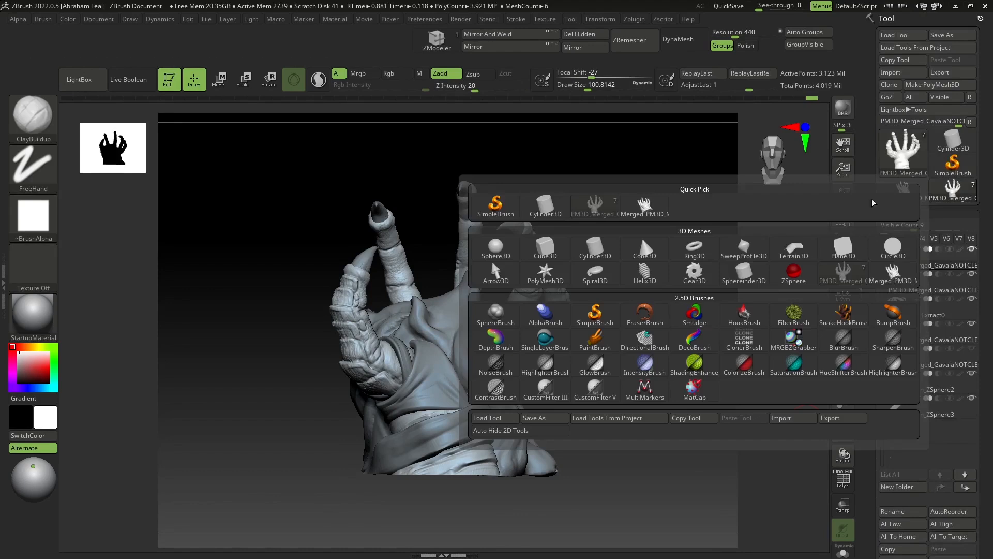
click(888, 191)
- Slice the underside of the merged hand flat with the KnifeCurve brush and check the cut from below
mouse_move(641, 309)
mouse_down()
mouse_move(711, 315)
mouse_move(624, 346)
mouse_move(663, 257)
mouse_move(665, 410)
mouse_up()
mouse_move(697, 470)
ctrl+shift+mouse_down()
mouse_move(504, 455)
mouse_move(259, 458)
mouse_move(256, 434)
mouse_move(282, 446)
ctrl+shift+mouse_up()
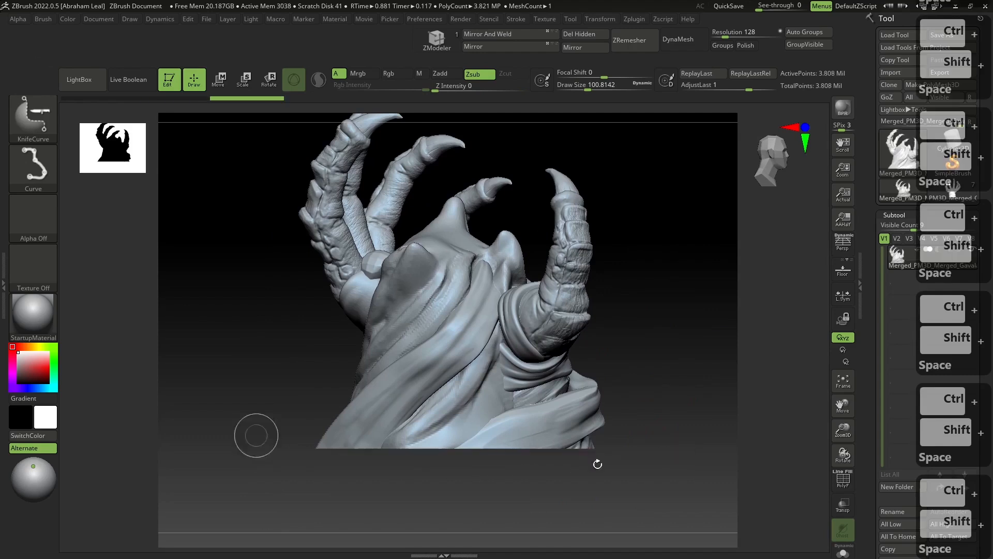
mouse_move(671, 444)
mouse_down()
mouse_move(678, 371)
mouse_move(665, 405)
mouse_move(673, 436)
mouse_up()
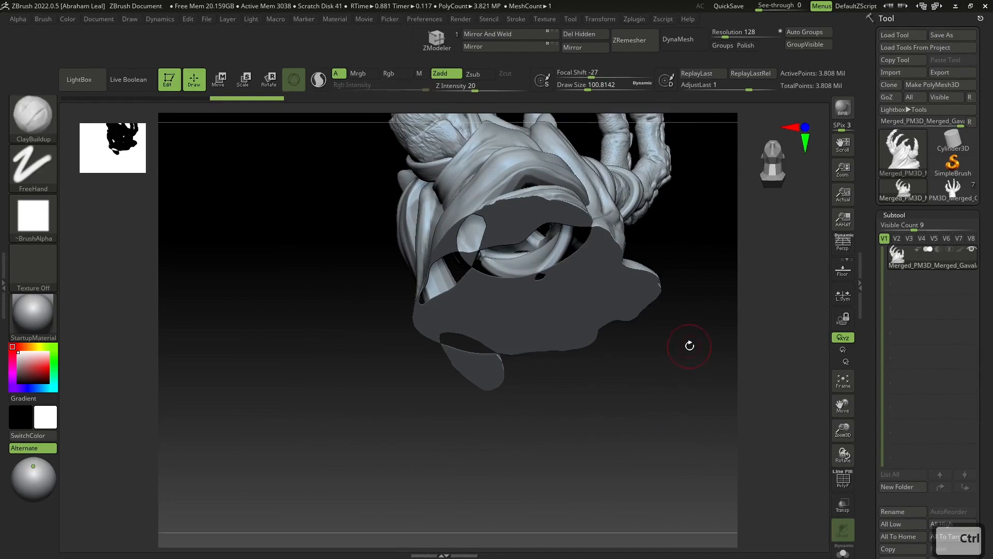
drag(689, 343, 692, 375)
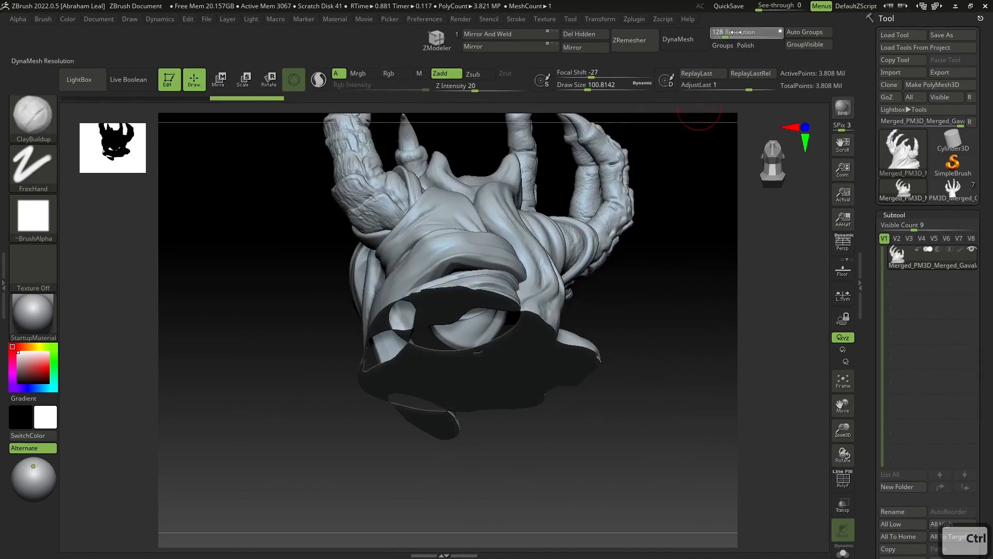
- DynaMesh the merged hand at resolution 1000
text(1000)
key(Return)
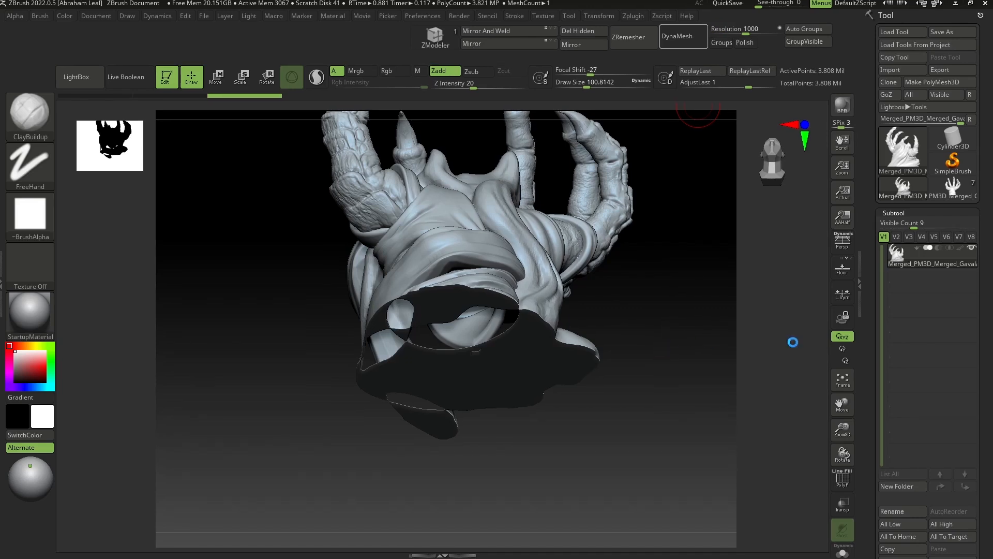
mouse_move(672, 386)
mouse_down()
mouse_move(641, 292)
mouse_move(693, 344)
mouse_move(708, 346)
mouse_move(687, 348)
mouse_move(651, 463)
mouse_move(647, 434)
mouse_move(668, 397)
mouse_move(672, 421)
mouse_move(637, 431)
mouse_move(715, 417)
mouse_move(764, 298)
mouse_up()
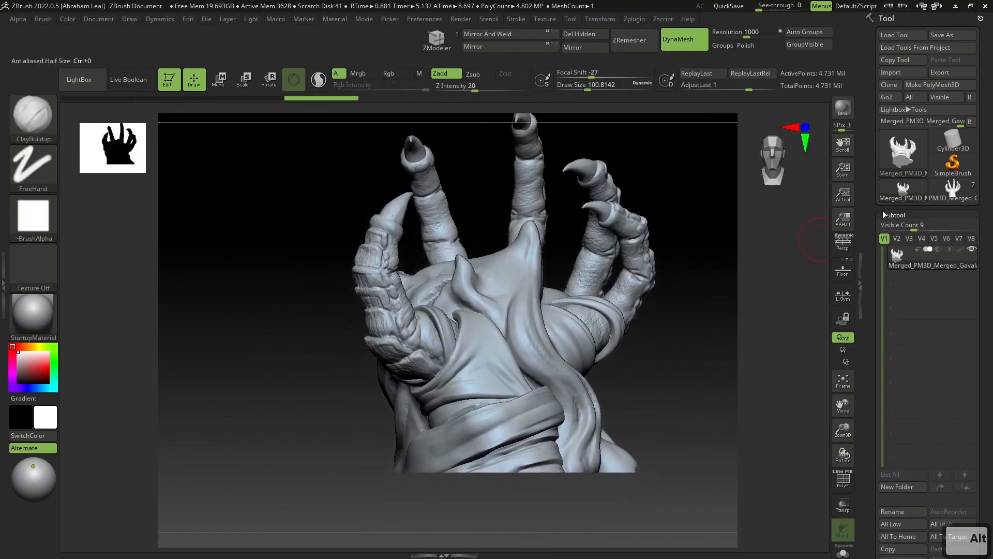
- Enable Live Boolean and append the tall flame PM3D_Merged_GavalaNOTCLEAN3_3 as a subtool of the merged hand
click(138, 84)
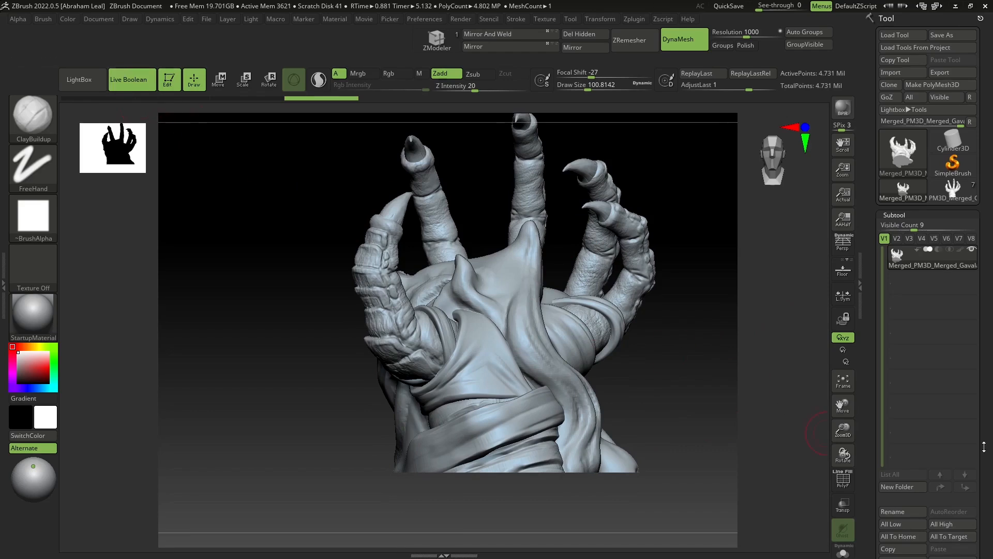
drag(984, 446, 976, 402)
click(949, 504)
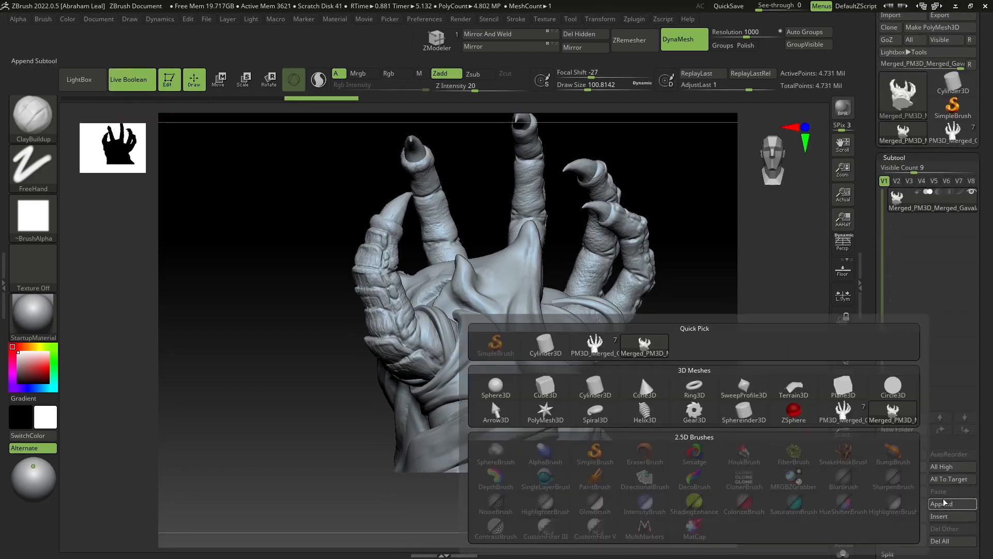
click(959, 505)
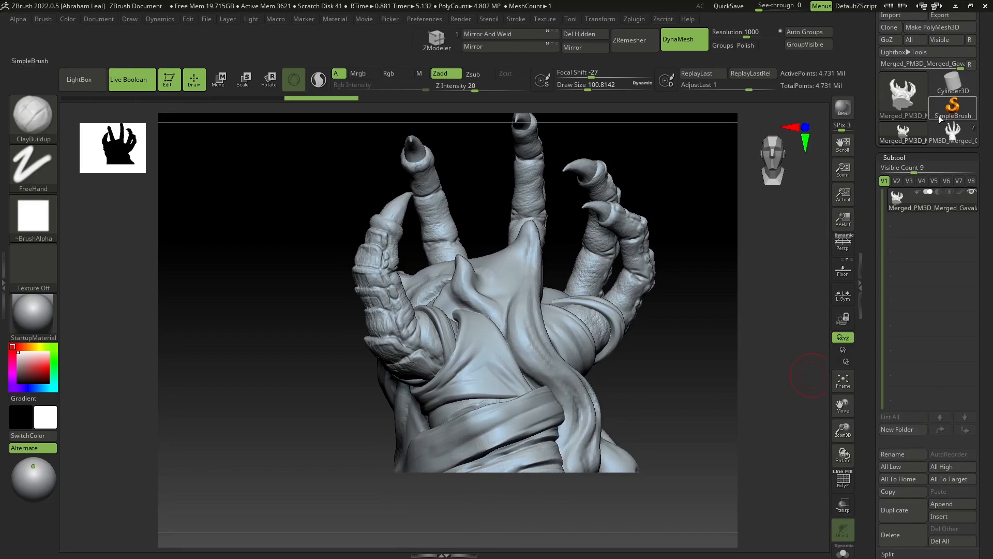
click(952, 132)
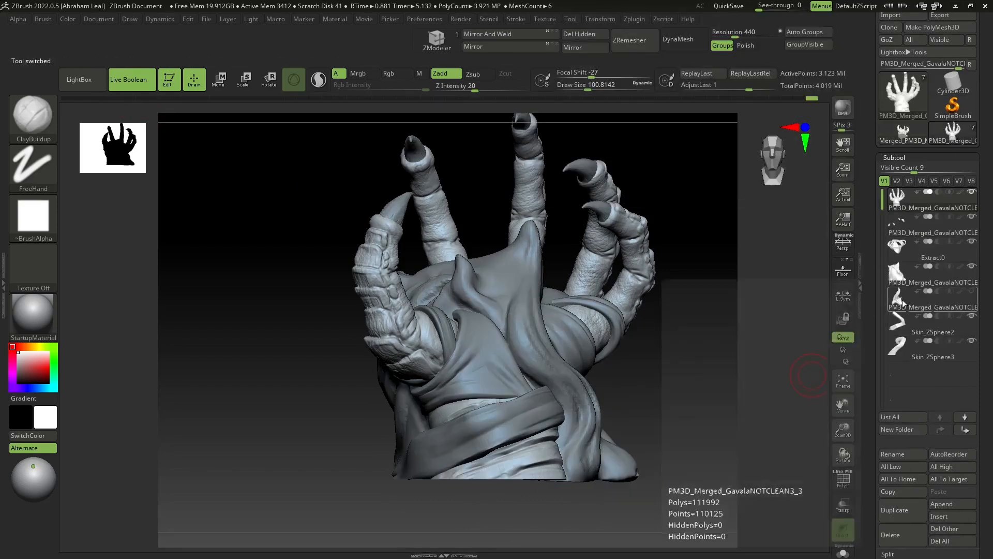
click(902, 299)
click(898, 127)
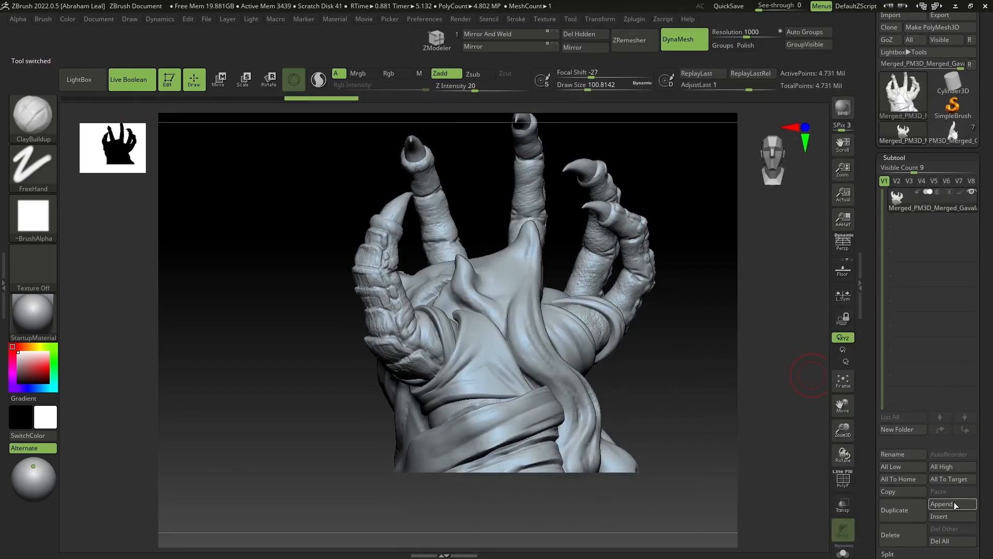
click(954, 506)
click(592, 343)
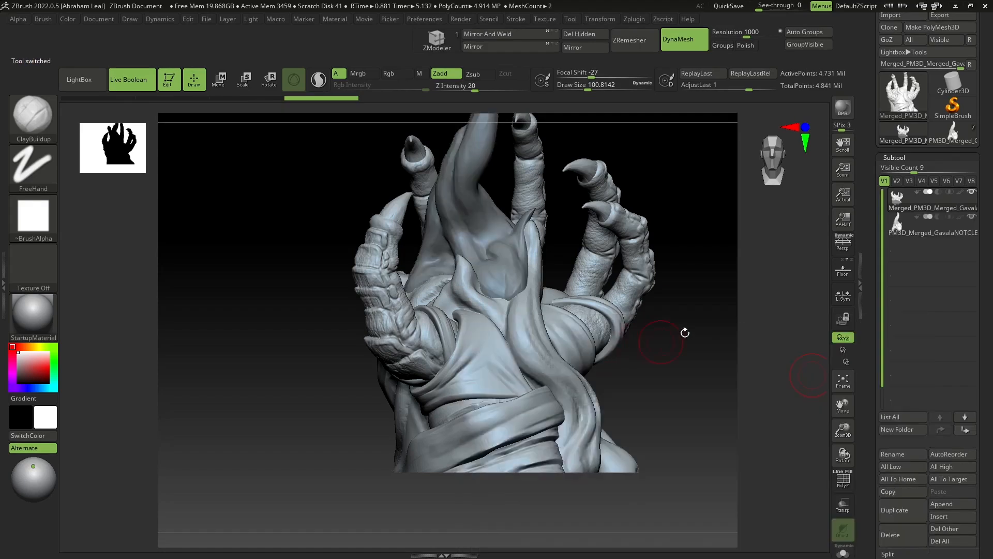
- Preview subtracting the flame from the merged hand and examine the socket from several angles
alt+drag(685, 333, 690, 434)
click(938, 216)
drag(724, 248, 724, 423)
alt+drag(709, 388, 763, 462)
mouse_move(619, 337)
mouse_down()
mouse_move(714, 348)
mouse_move(631, 402)
mouse_move(512, 332)
mouse_move(531, 196)
mouse_move(528, 264)
mouse_move(567, 260)
mouse_move(697, 294)
mouse_move(681, 330)
mouse_up()
alt+drag(312, 259, 331, 393)
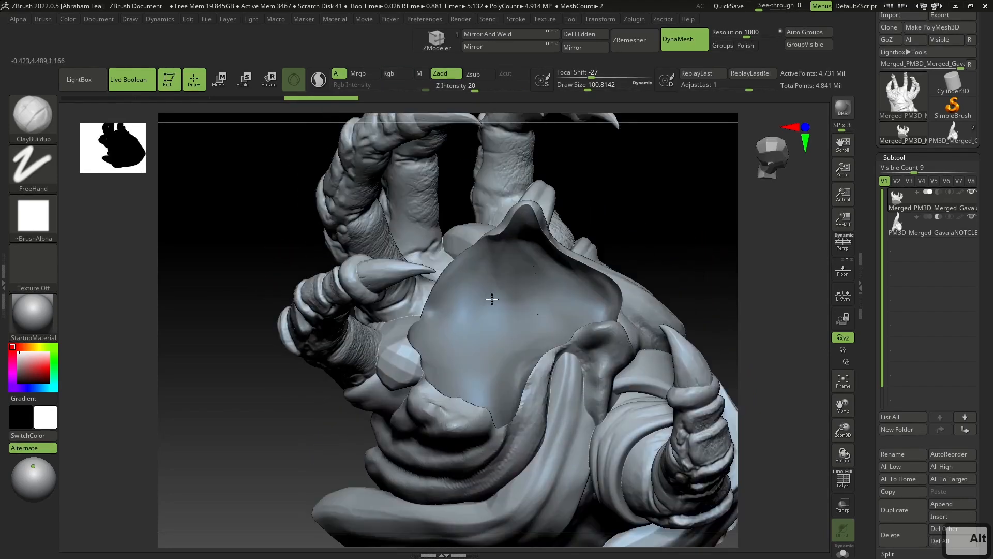
alt+right_drag(492, 299, 491, 300)
mouse_move(546, 322)
right_down()
mouse_move(686, 269)
mouse_move(689, 250)
right_up()
alt+right_drag(659, 356, 671, 176)
mouse_move(641, 339)
right_down()
mouse_move(643, 366)
mouse_move(621, 361)
mouse_move(601, 401)
right_up()
- Return the flame subtool to addition, move its gizmo pivot down to the flame's lower part and scale it very slightly
key(r)
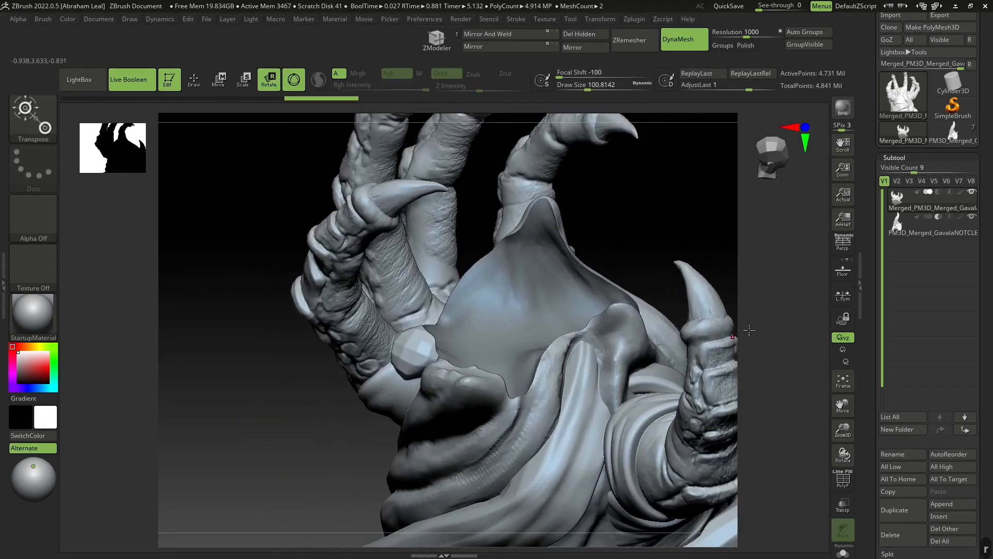
click(929, 216)
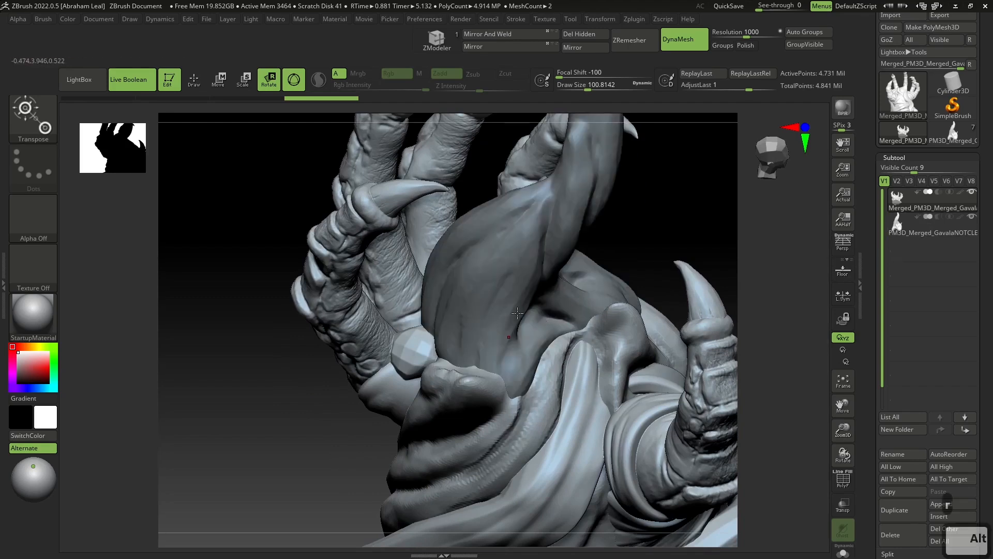
alt+click(517, 310)
right_drag(650, 239, 614, 268)
key(w)
key(r)
alt+right_drag(590, 355, 589, 521)
mouse_move(572, 308)
alt+right_down()
mouse_move(590, 352)
mouse_move(573, 311)
alt+right_up()
click(493, 146)
alt+right_drag(528, 246, 642, 352)
alt+drag(503, 273, 502, 363)
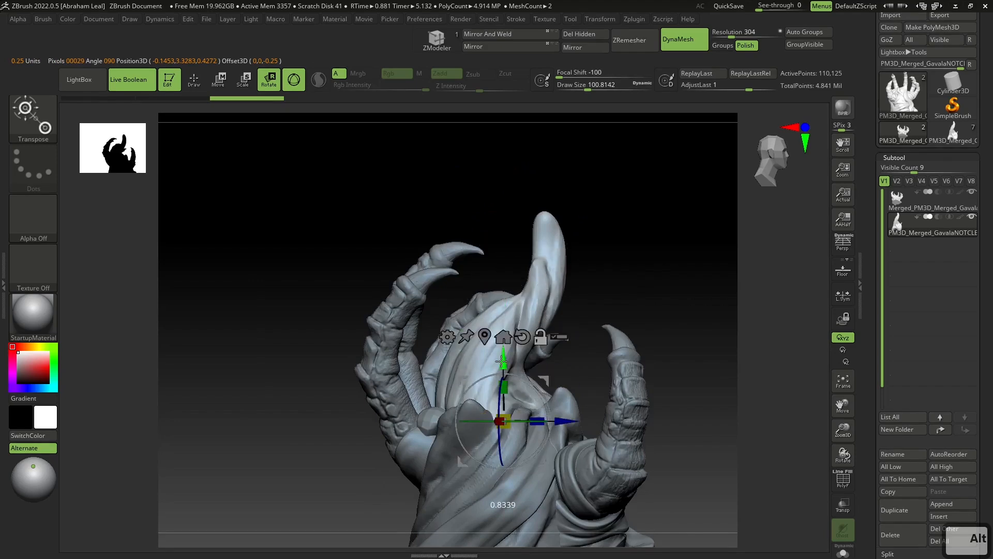
drag(507, 422, 511, 426)
right_drag(668, 315, 642, 290)
- Set the flame subtool to subtraction, fine-tune its scale and check the edges of the socket in the hand
click(939, 220)
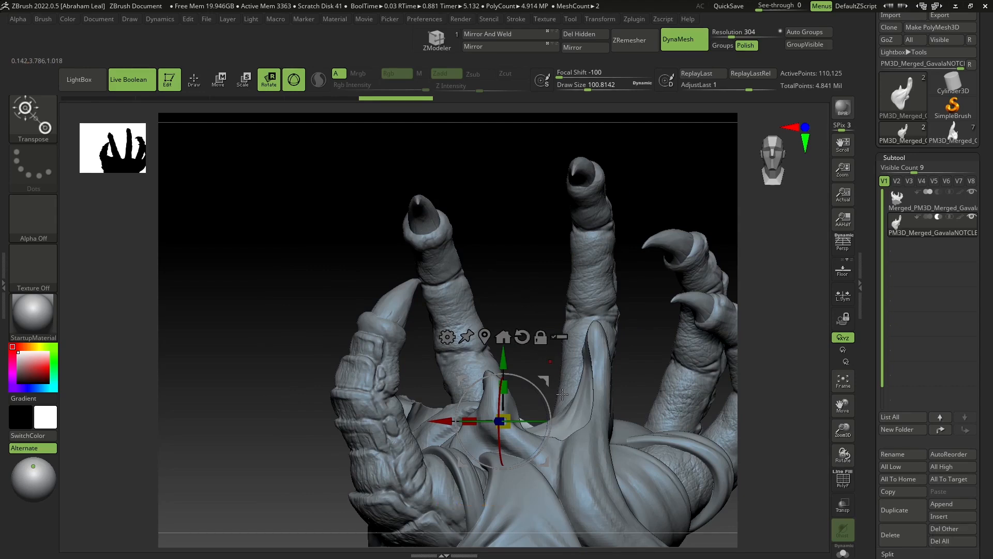
drag(511, 418, 510, 416)
mouse_move(522, 300)
mouse_down()
mouse_move(526, 362)
mouse_move(528, 329)
mouse_up()
key(q)
mouse_move(523, 269)
mouse_down()
mouse_move(527, 330)
mouse_move(434, 385)
mouse_up()
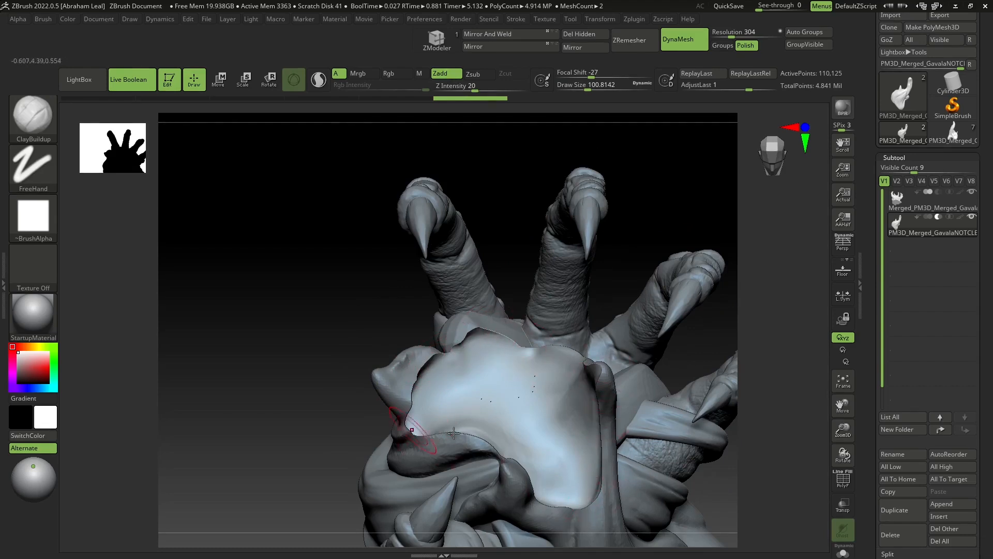
drag(339, 402, 322, 372)
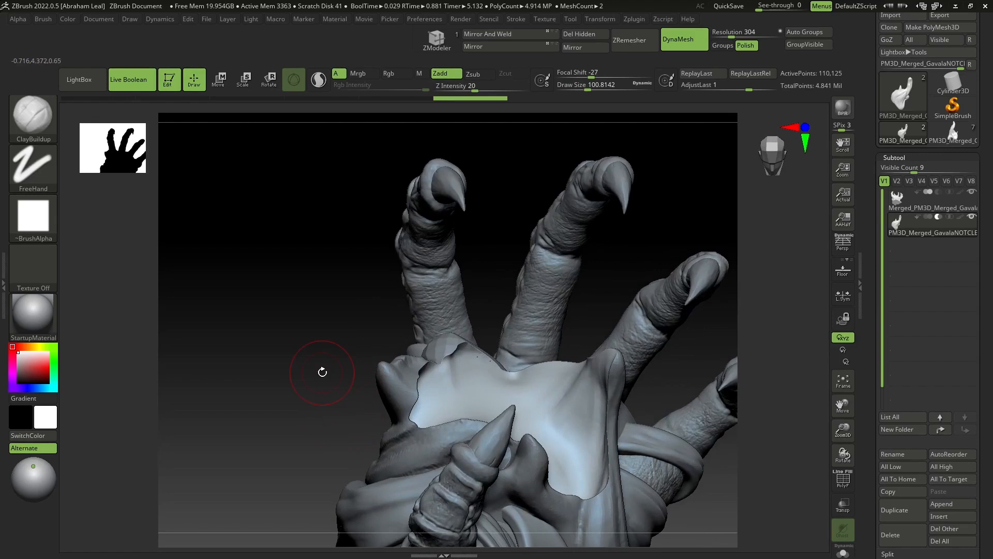
mouse_move(299, 388)
mouse_down()
mouse_move(282, 373)
mouse_move(311, 420)
mouse_move(433, 340)
mouse_up()
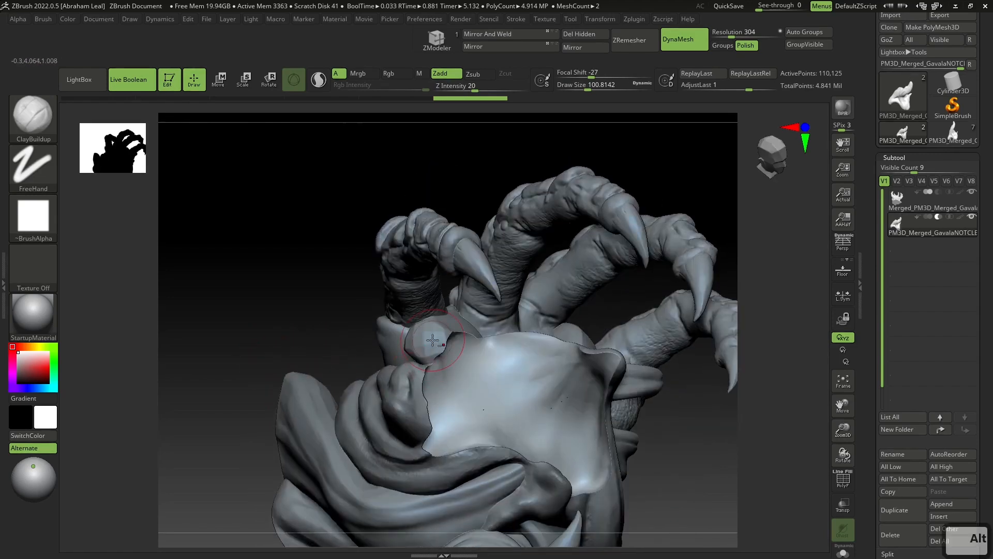
mouse_move(693, 430)
mouse_down()
mouse_move(693, 466)
mouse_move(818, 474)
mouse_up()
- Make a Boolean mesh from the hand and subtracted flame, and switch to the UMesh result
drag(987, 440, 978, 361)
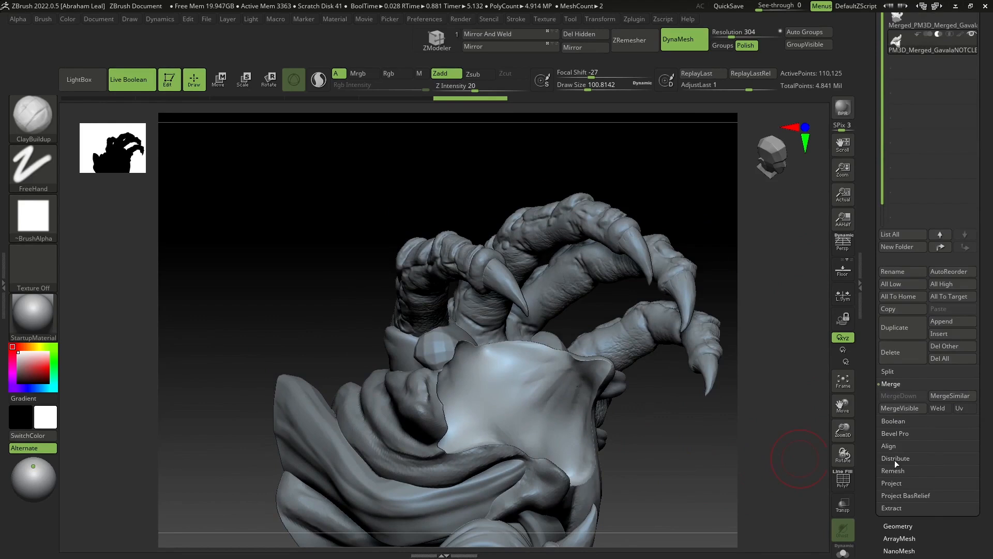
click(895, 421)
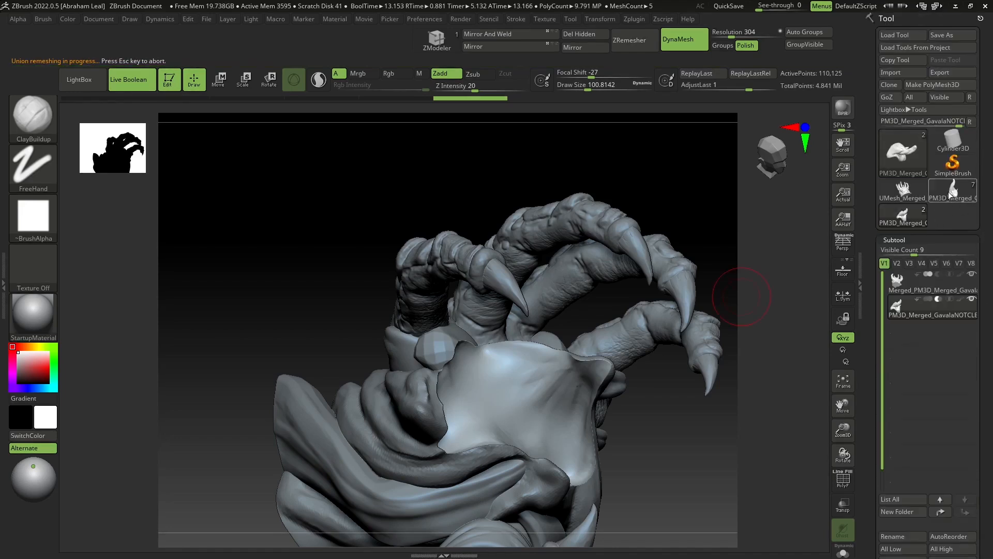
click(902, 191)
drag(729, 421, 796, 461)
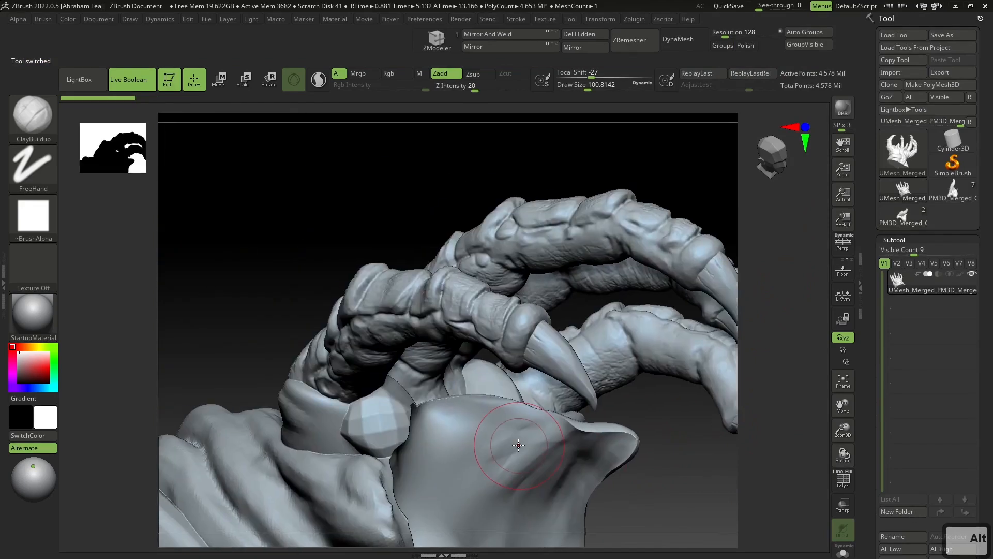
- Trim the faceted ball beside the socket with TrimDynamic at a draw size of about 46 and Z Intensity 13
key(b)
key(t)
key(d)
key(space)
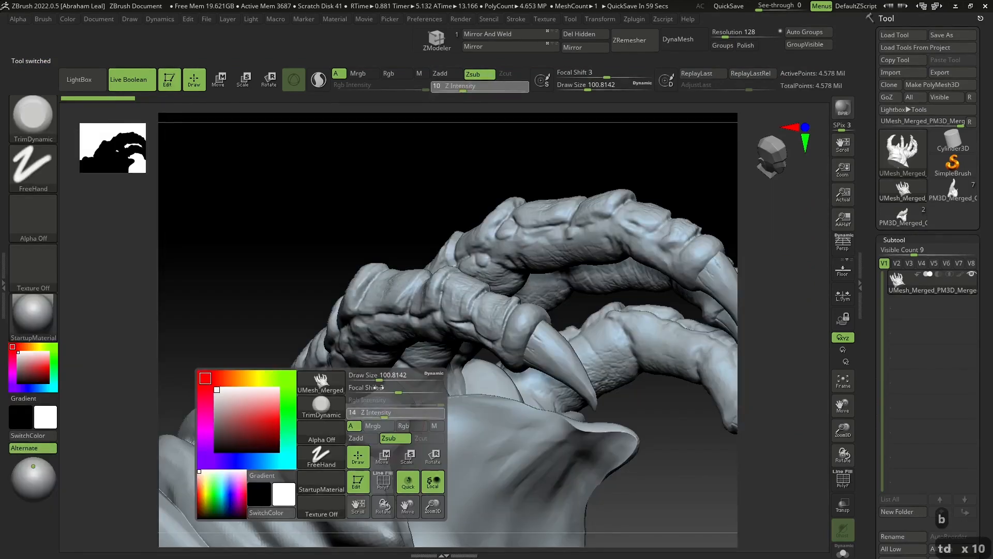
drag(368, 377, 370, 378)
mouse_move(387, 406)
mouse_down()
mouse_move(365, 430)
mouse_move(379, 438)
mouse_up()
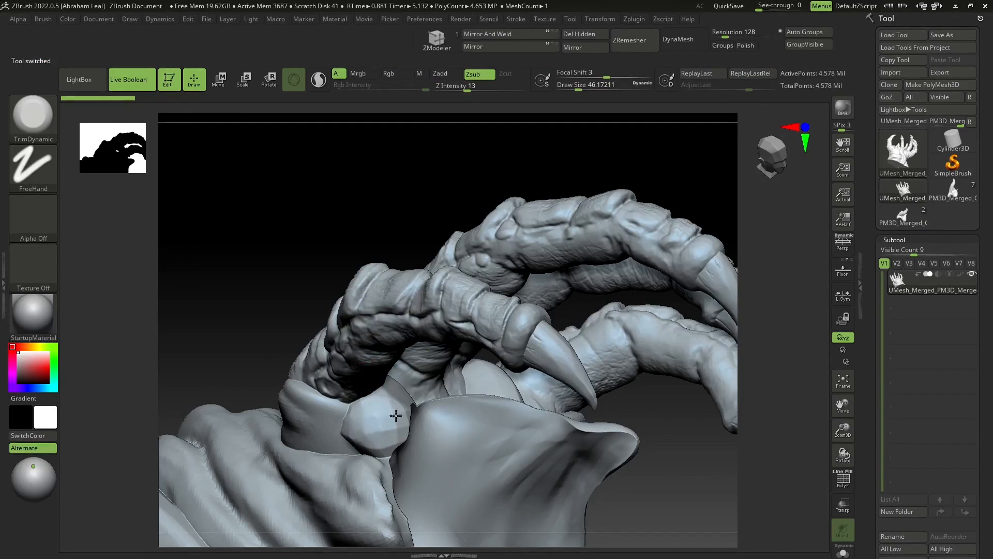
mouse_move(404, 417)
mouse_down()
mouse_move(372, 443)
mouse_move(380, 456)
mouse_up()
- Display the PolyFrame to examine the polygroups around the socket
drag(727, 460, 828, 504)
click(843, 480)
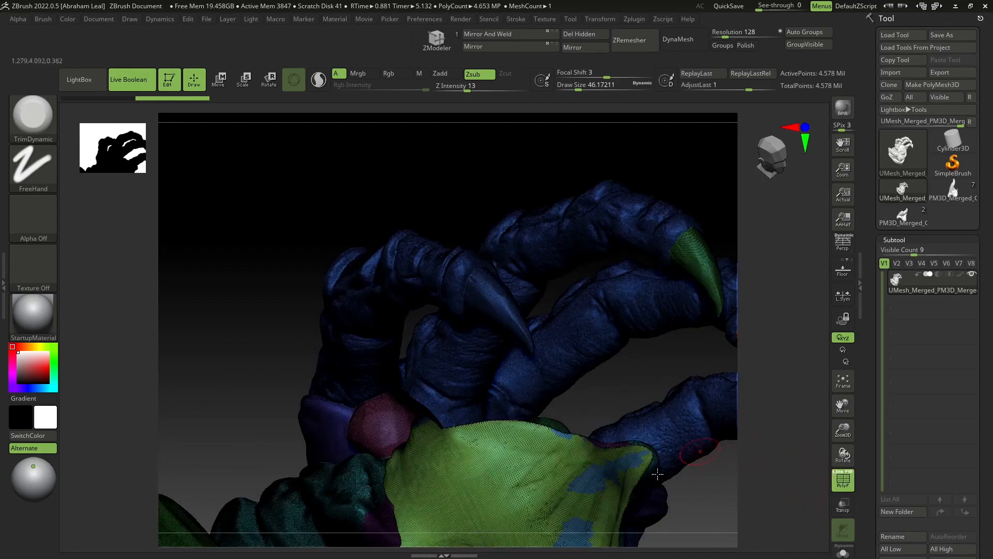
- Turn off the PolyFrame display and load the saved ZTool of the full Gavala character
click(843, 480)
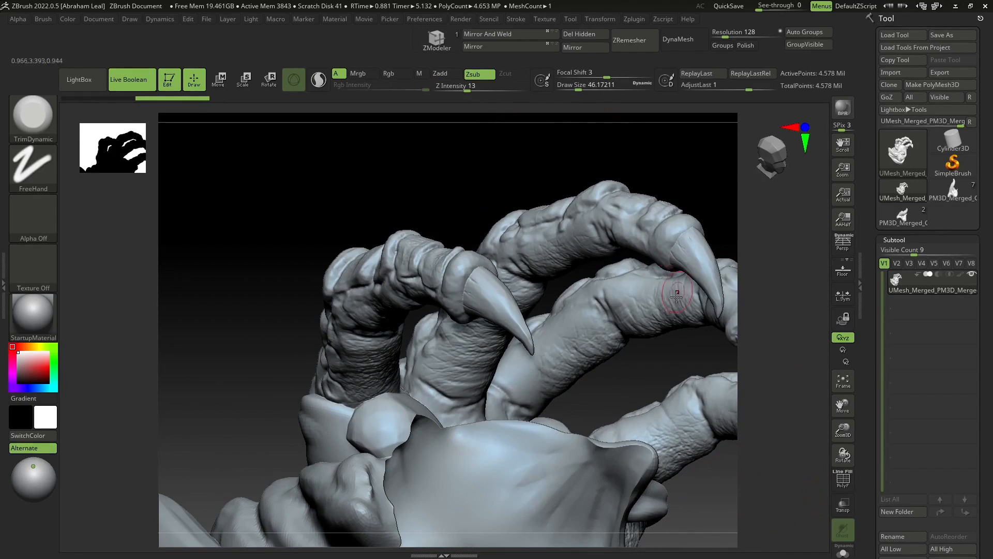
alt+drag(654, 365, 649, 293)
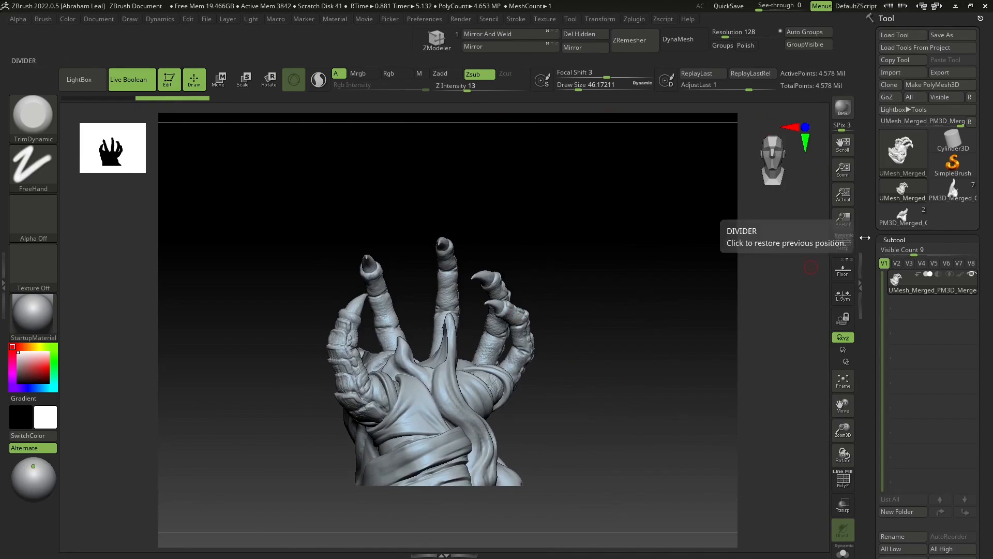
click(897, 35)
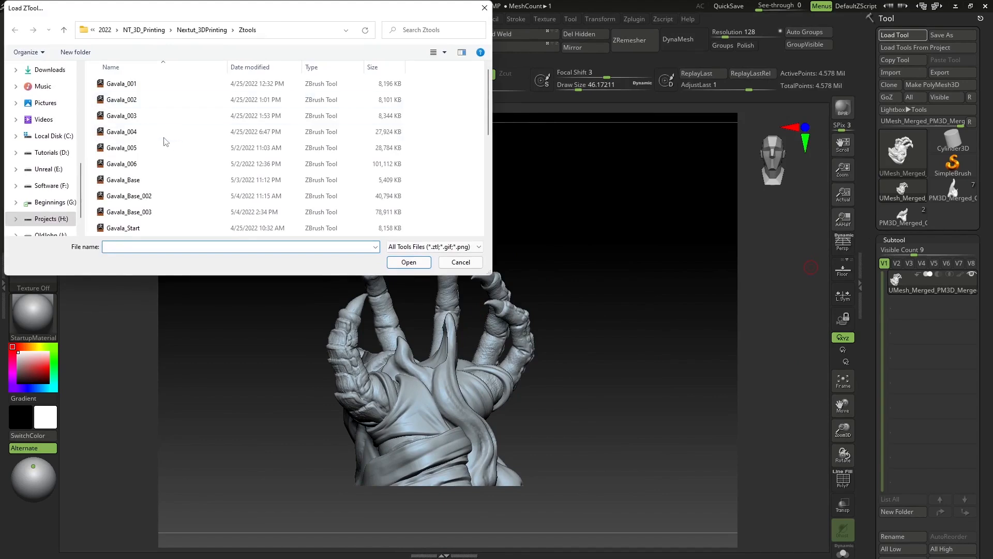
scroll(171, 207, down, 6)
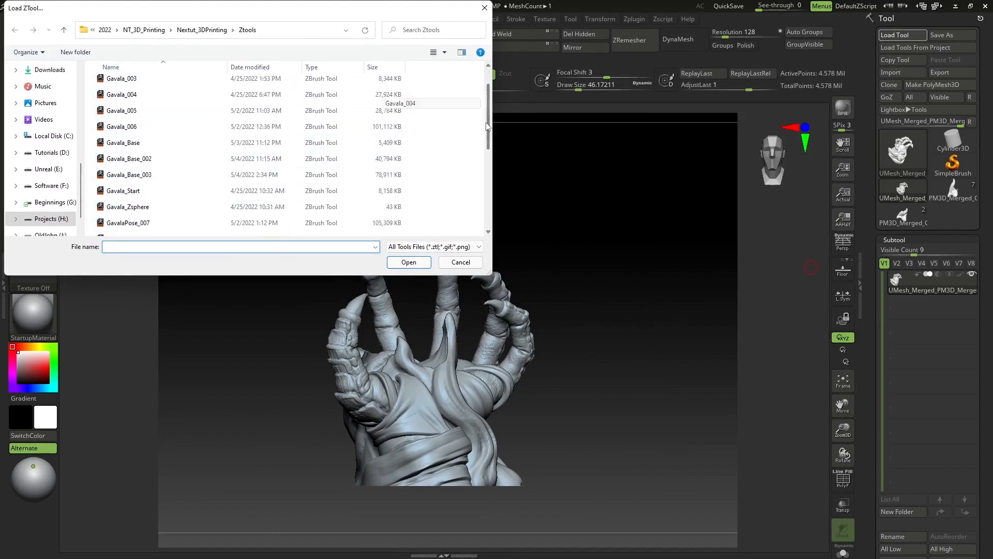
double_click(155, 197)
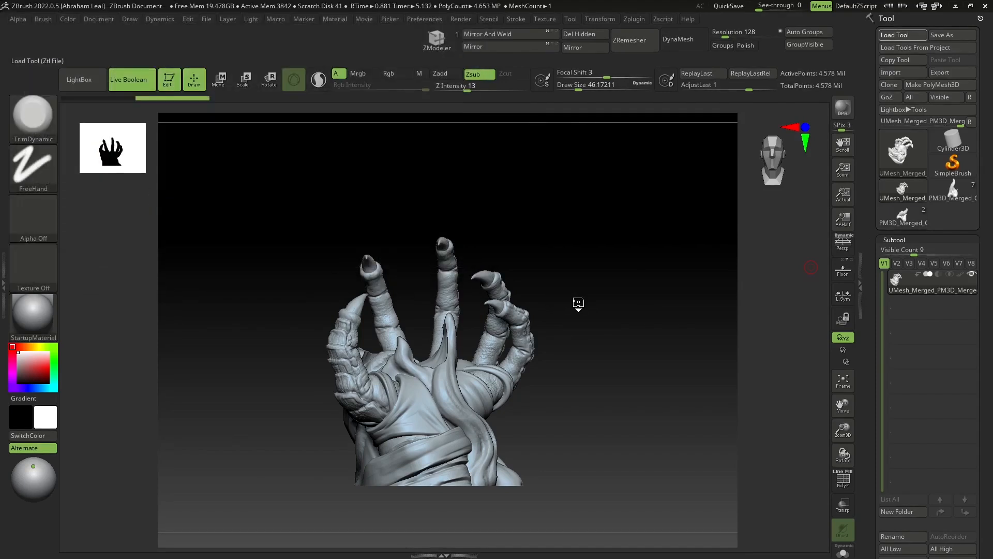
alt+drag(567, 277, 569, 343)
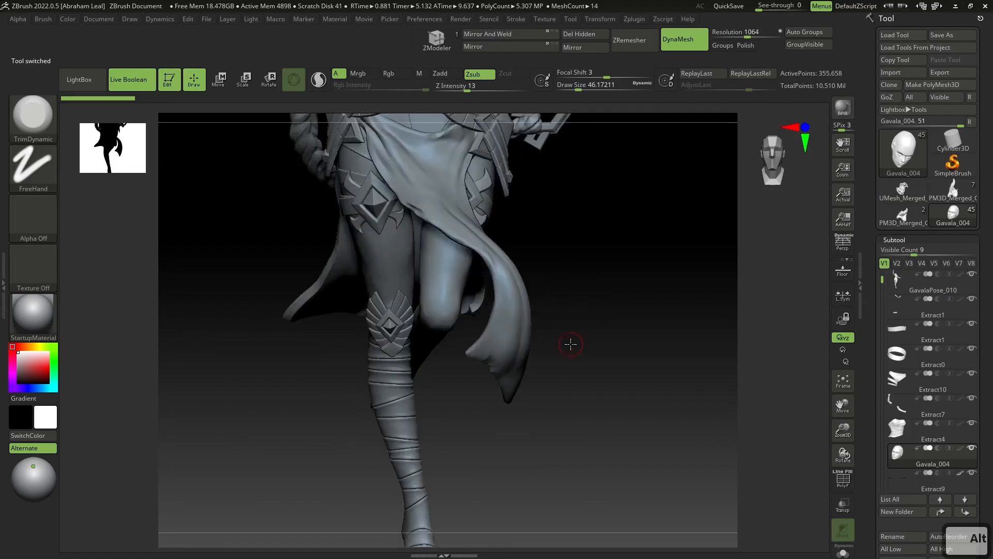
key(f)
mouse_move(643, 346)
alt+mouse_down()
mouse_move(592, 364)
mouse_move(632, 363)
mouse_move(572, 355)
mouse_move(765, 295)
alt+mouse_up()
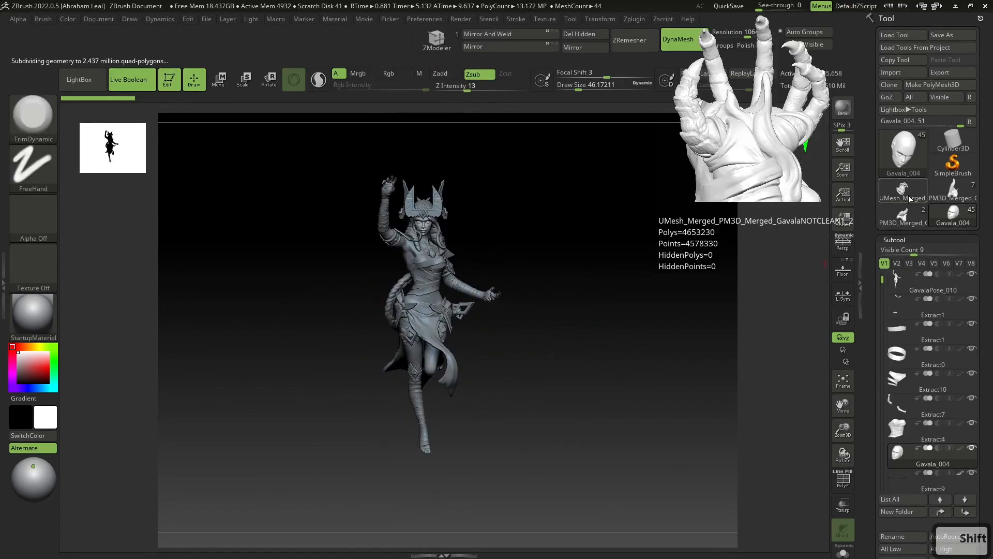
- Check the UMesh hand, then switch to the PM3D_Merged tool and show only its tall flame subtool
click(908, 195)
alt+drag(603, 285, 633, 401)
click(948, 191)
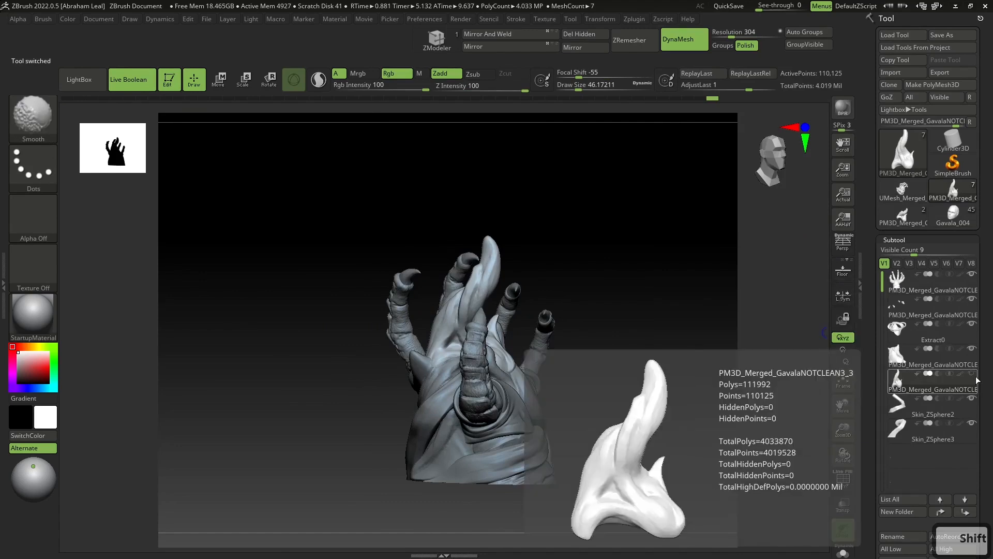
shift+click(972, 350)
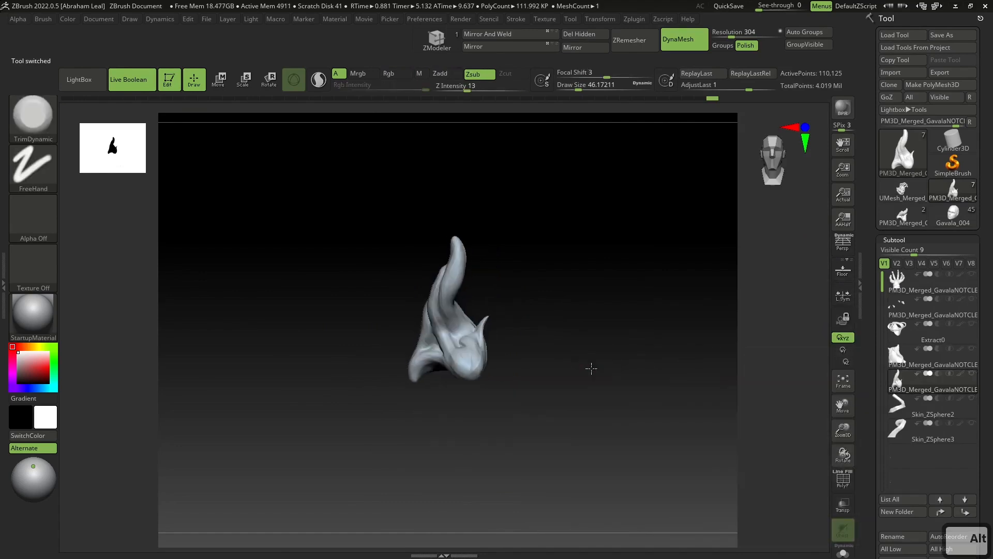
- Append the tall flame from the PM3D_Merged tool to the Gavala_004 character, and switch back to the UMesh hand
click(936, 217)
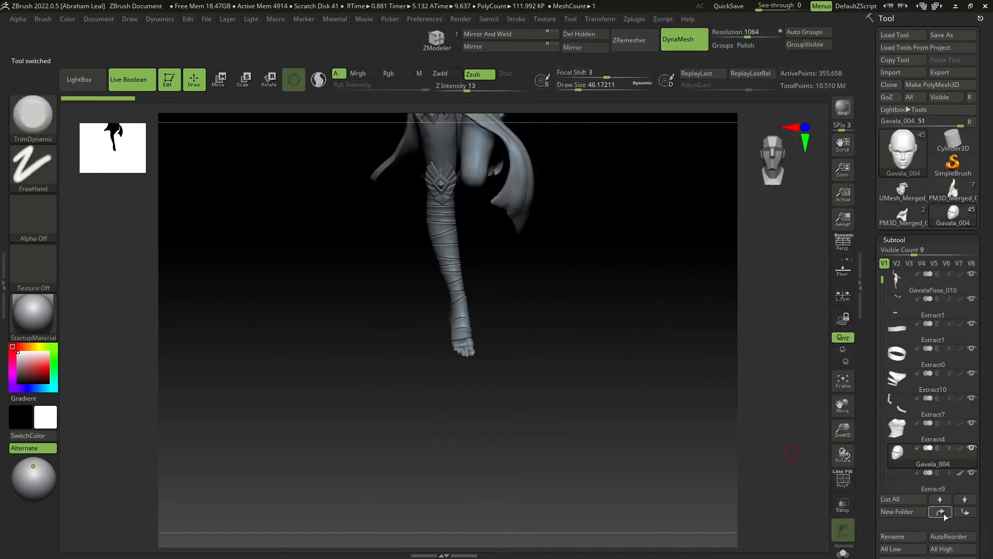
scroll(940, 512, down, 3)
click(951, 532)
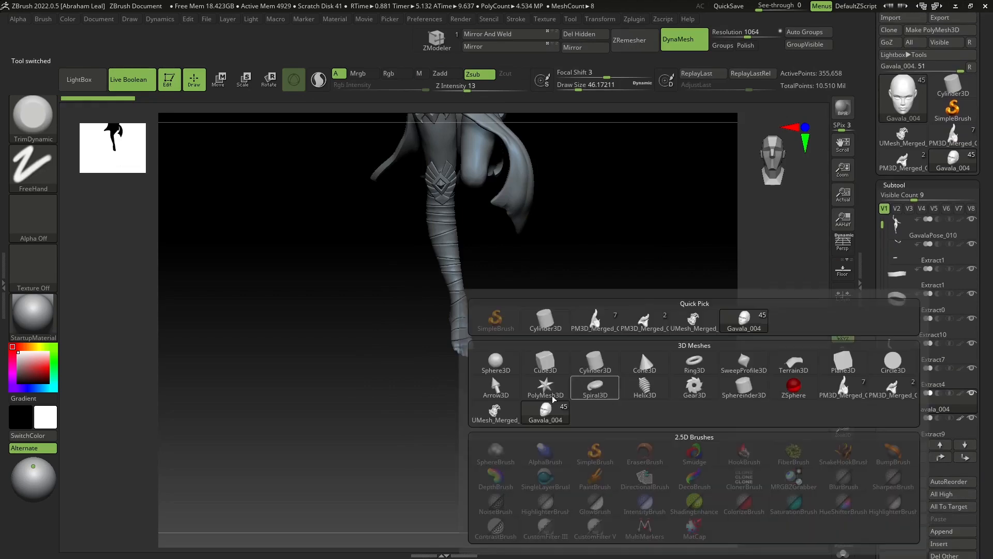
click(613, 327)
alt+drag(609, 326, 625, 368)
click(901, 142)
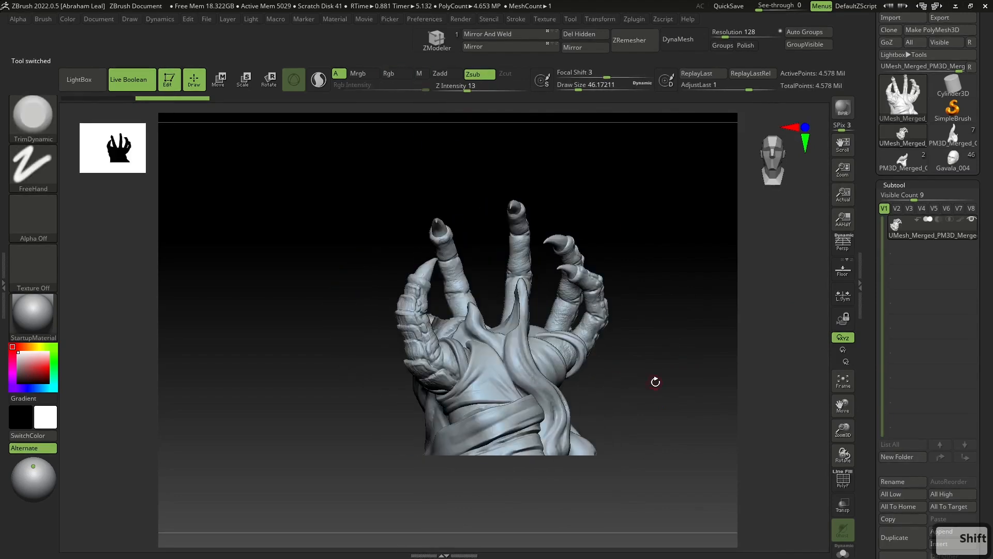